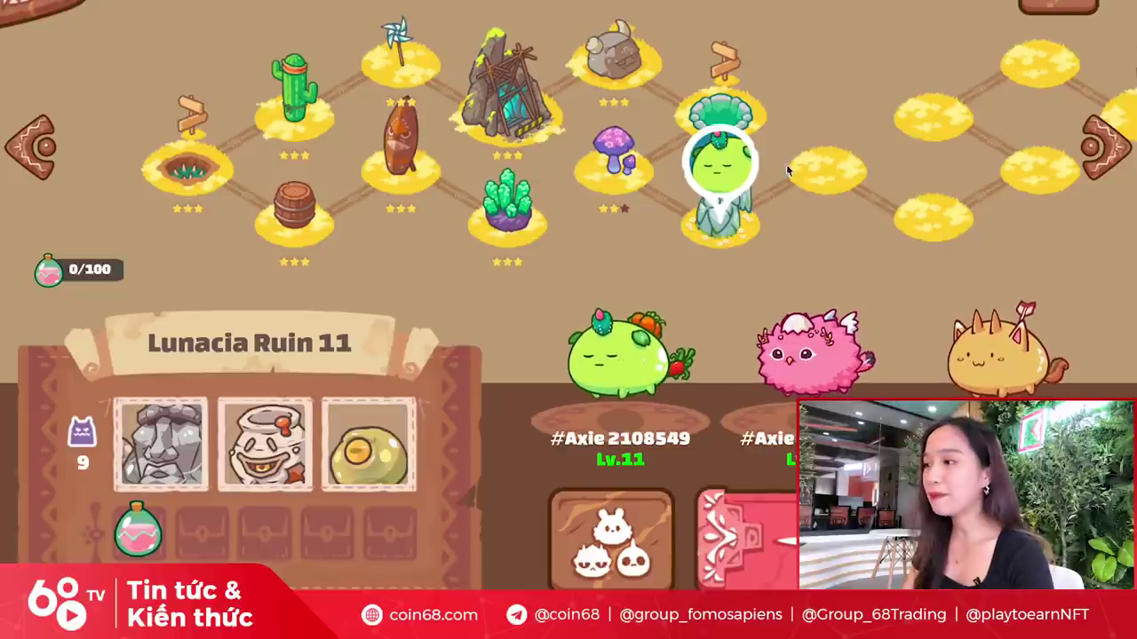
Step: Try to select the level after Lunacia Ruin 11 and look through the further stages of the adventure map
left_click(818, 164)
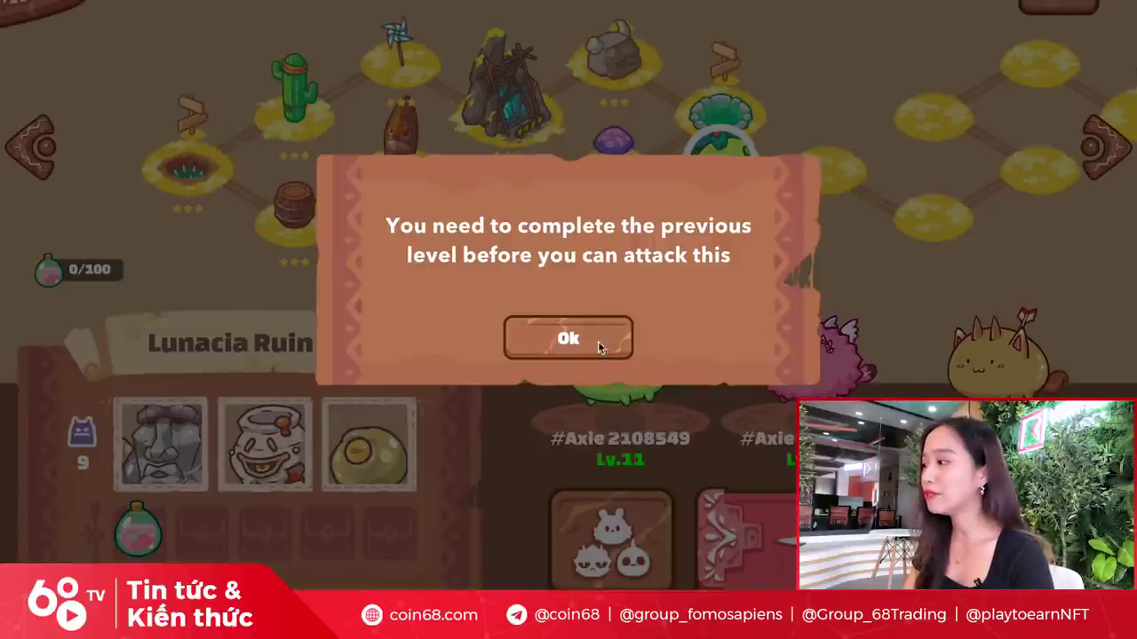
left_click(568, 339)
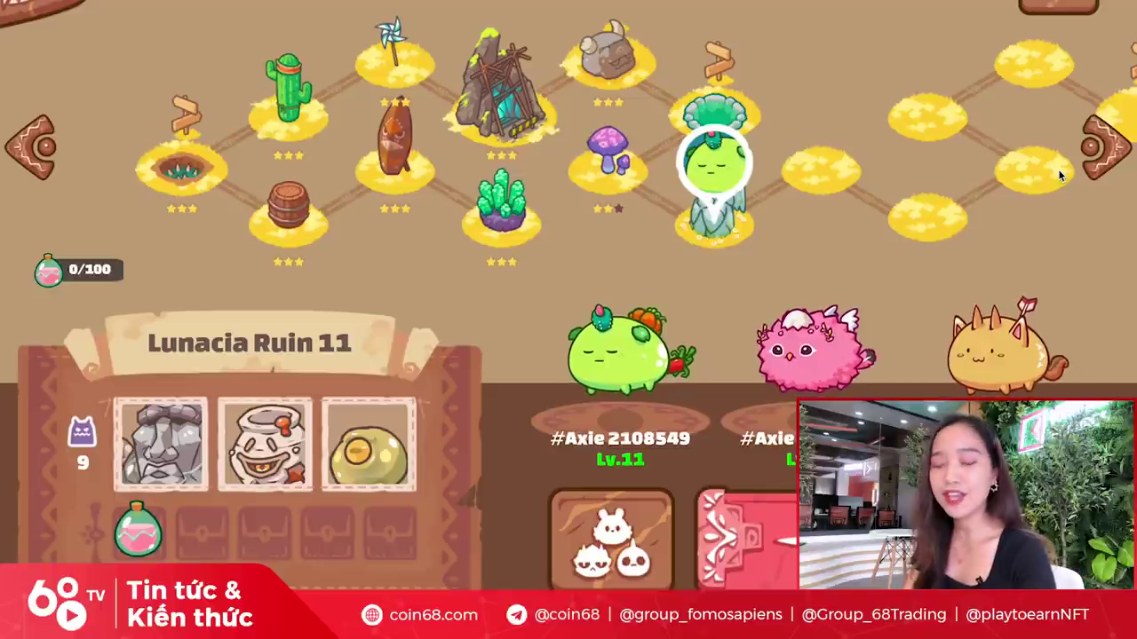
left_click(1112, 153)
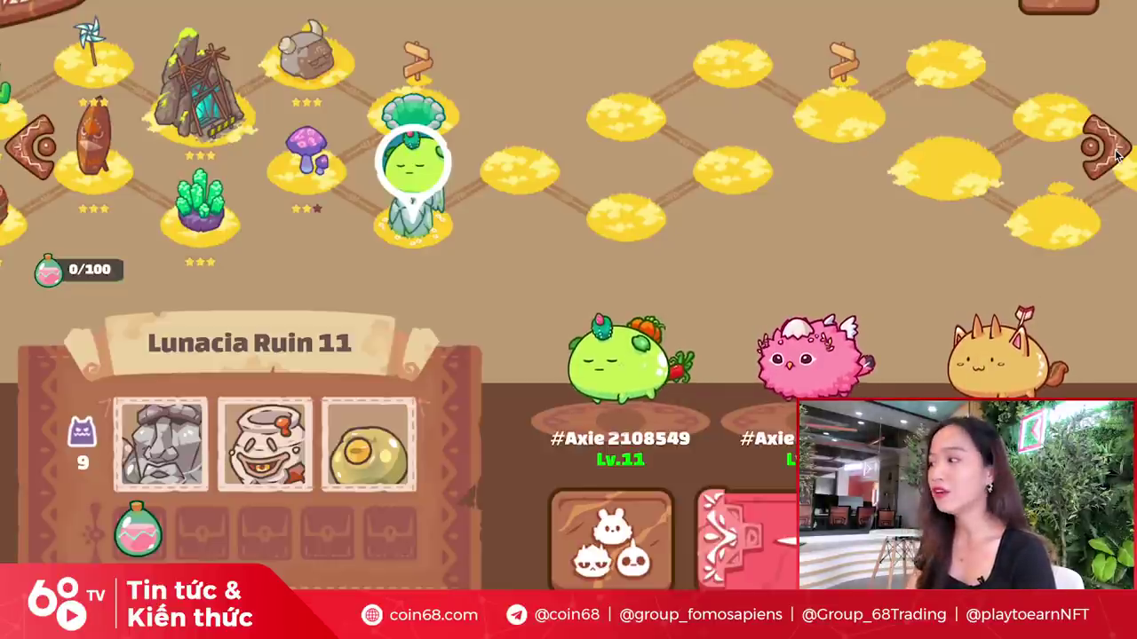
left_click(1115, 154)
left_click(1116, 154)
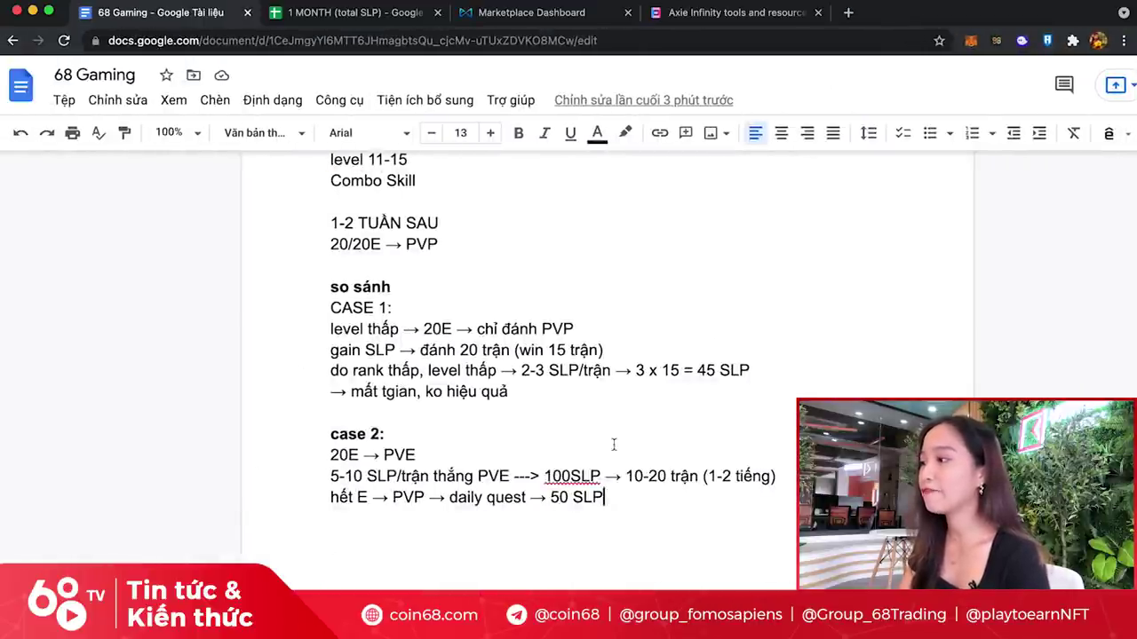
Step: Skim the notes in the 68 Gaming document and switch to the 1 MONTH (total SLP) spreadsheet
scroll(613, 444, "down", 3)
scroll(512, 285, "up", 10)
left_click(351, 12)
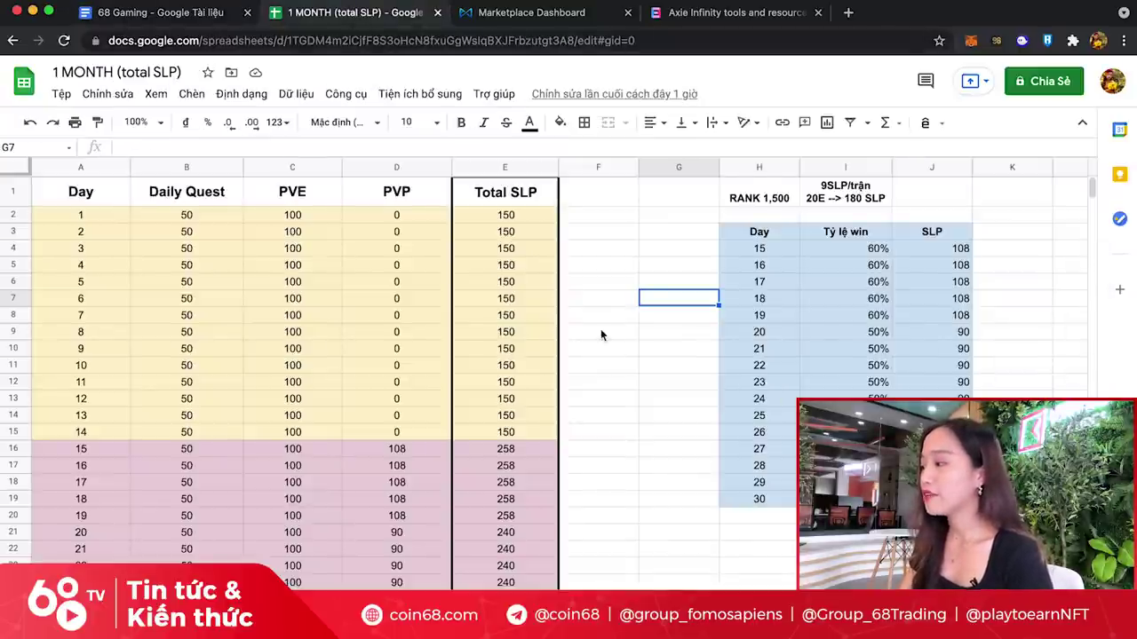
Step: Examine the Daily Quest, PVP and Total SLP figures for days 1 to 14 in the monthly table
left_click(240, 218)
key("Up")
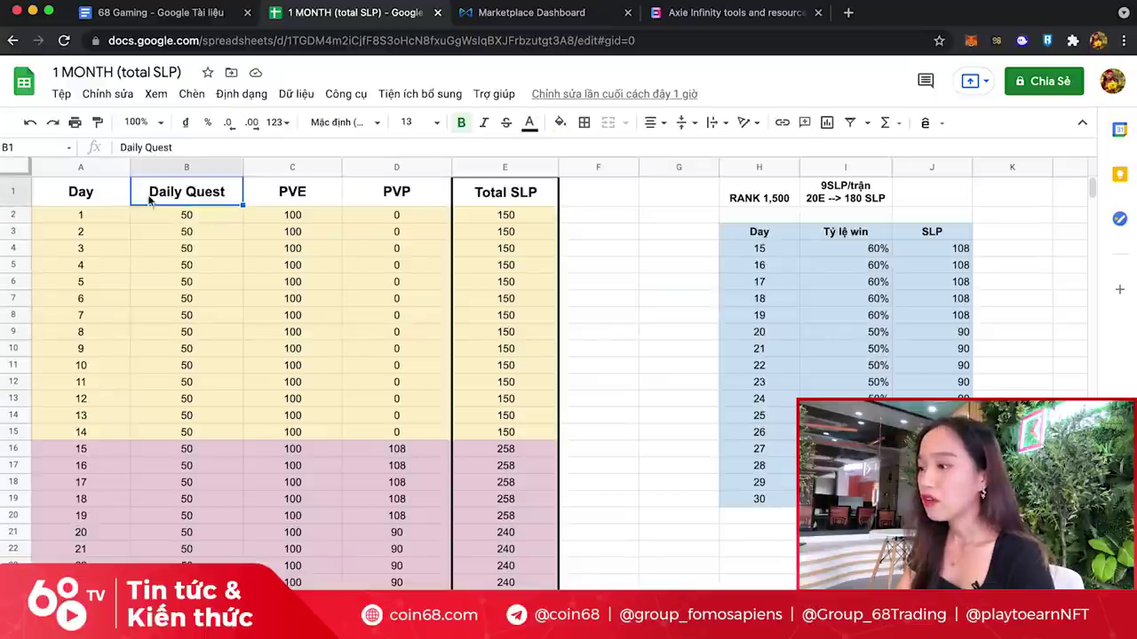
key("Left")
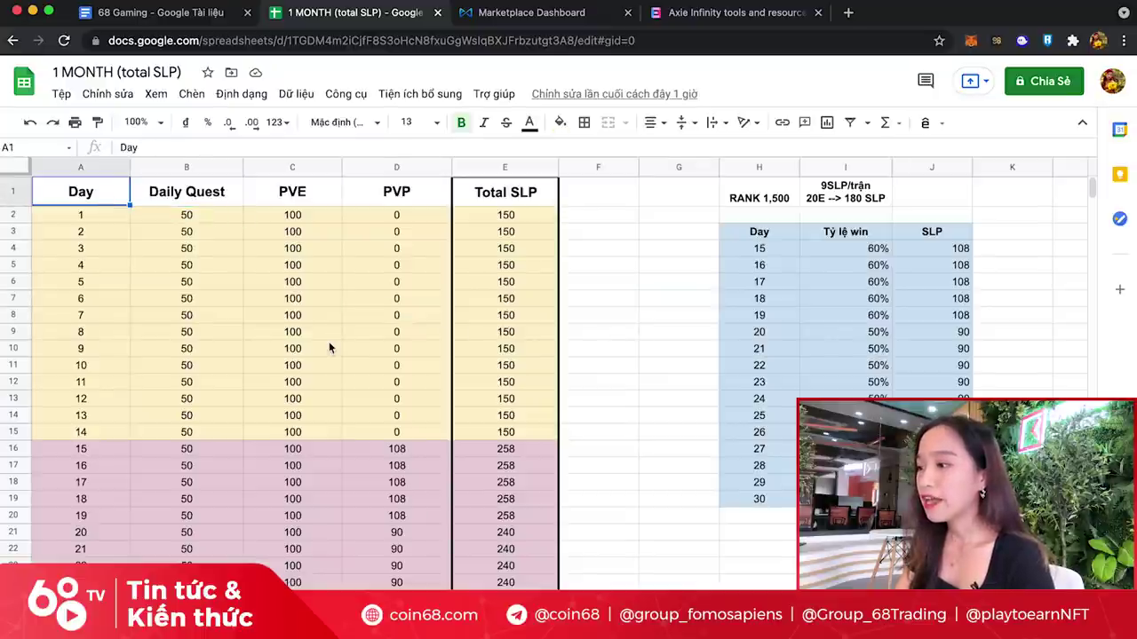
left_click(92, 221)
left_click(86, 432)
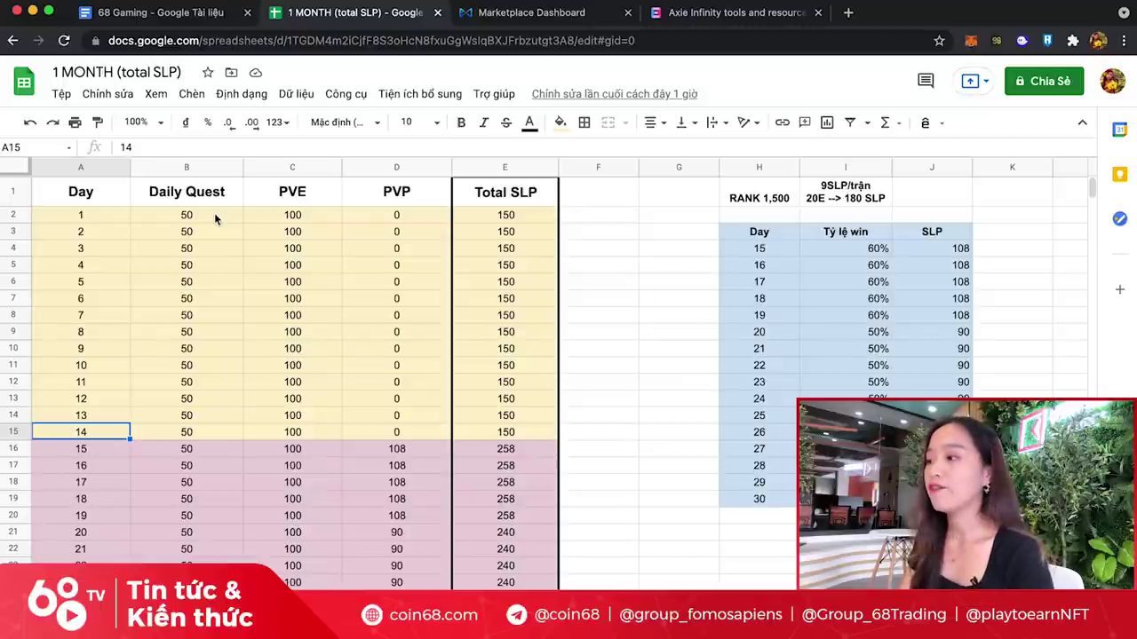
left_click(413, 206)
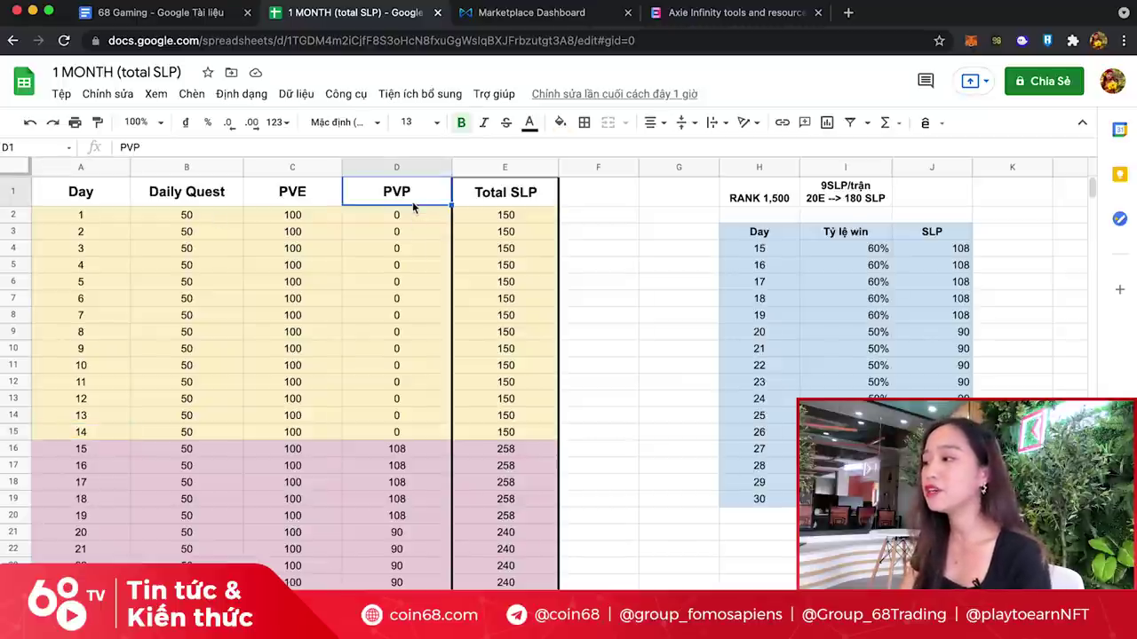
left_click(222, 217)
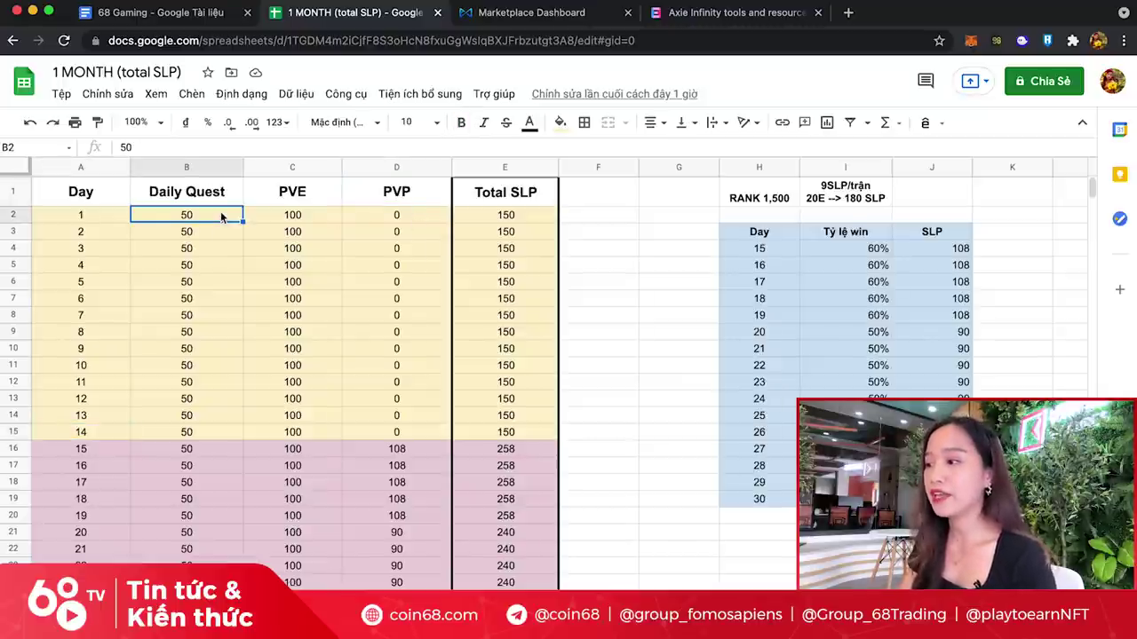
left_click_drag(536, 220, 526, 432)
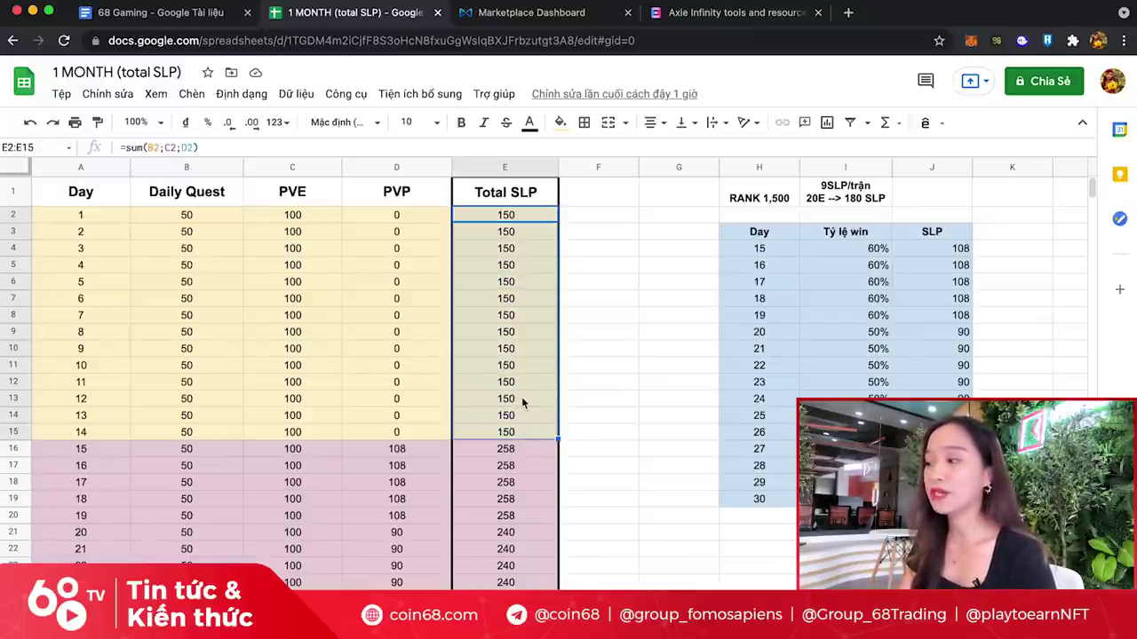
left_click(523, 397)
scroll(570, 409, "down", 1)
scroll(571, 409, "down", 1)
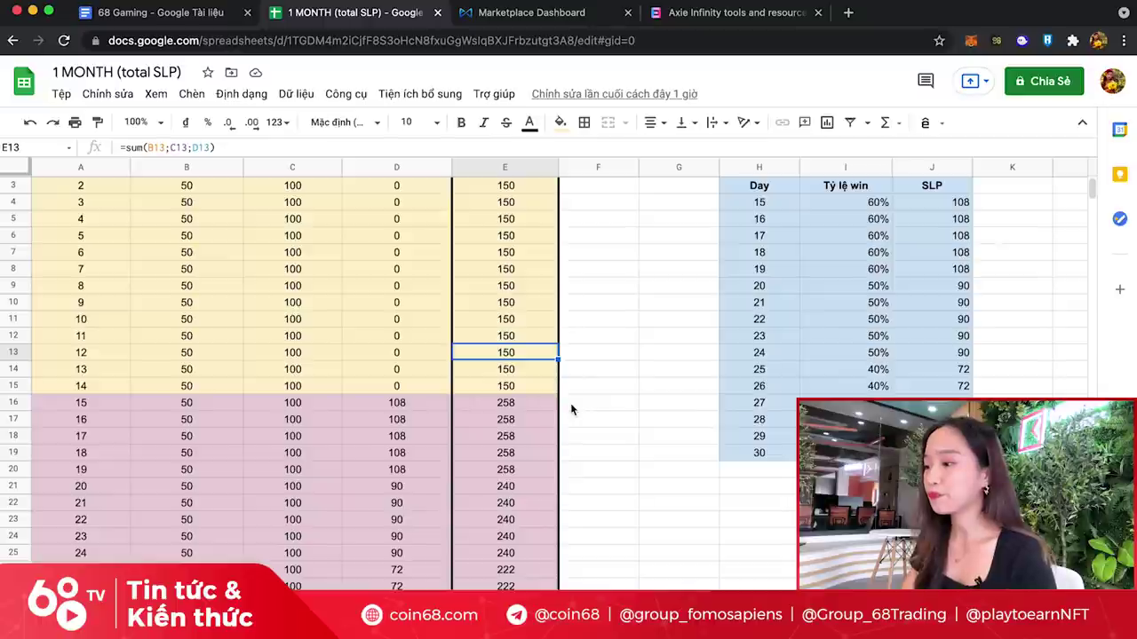
Step: Look over the rows for days 15 to 30 in the monthly table
left_click(186, 419)
scroll(267, 458, "down", 5)
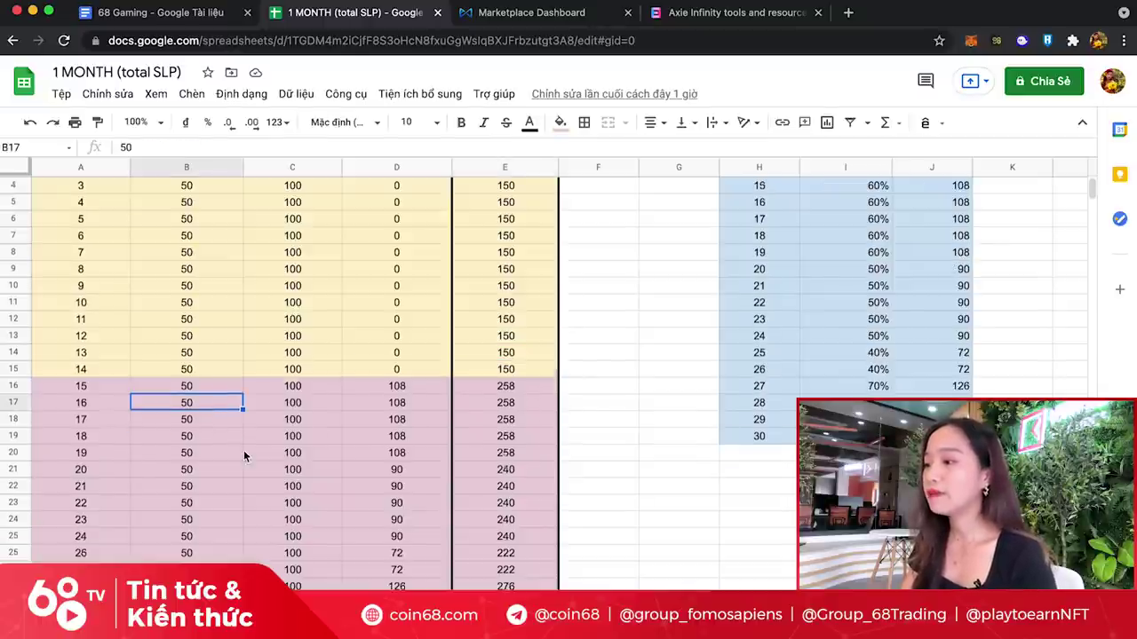
left_click(99, 523)
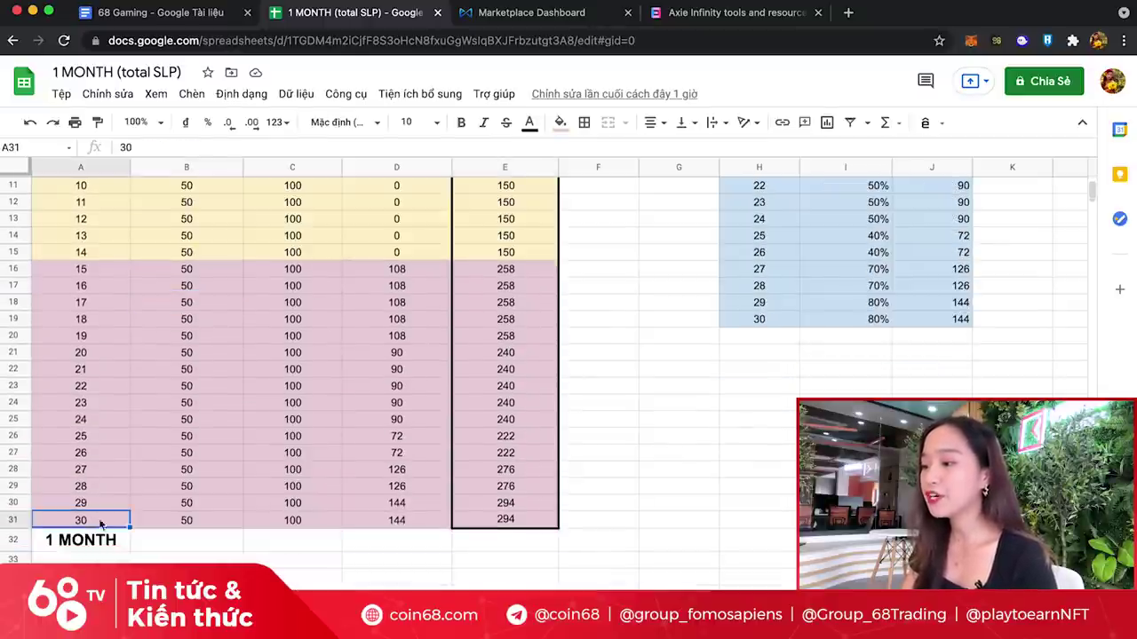
scroll(544, 436, "up", 5)
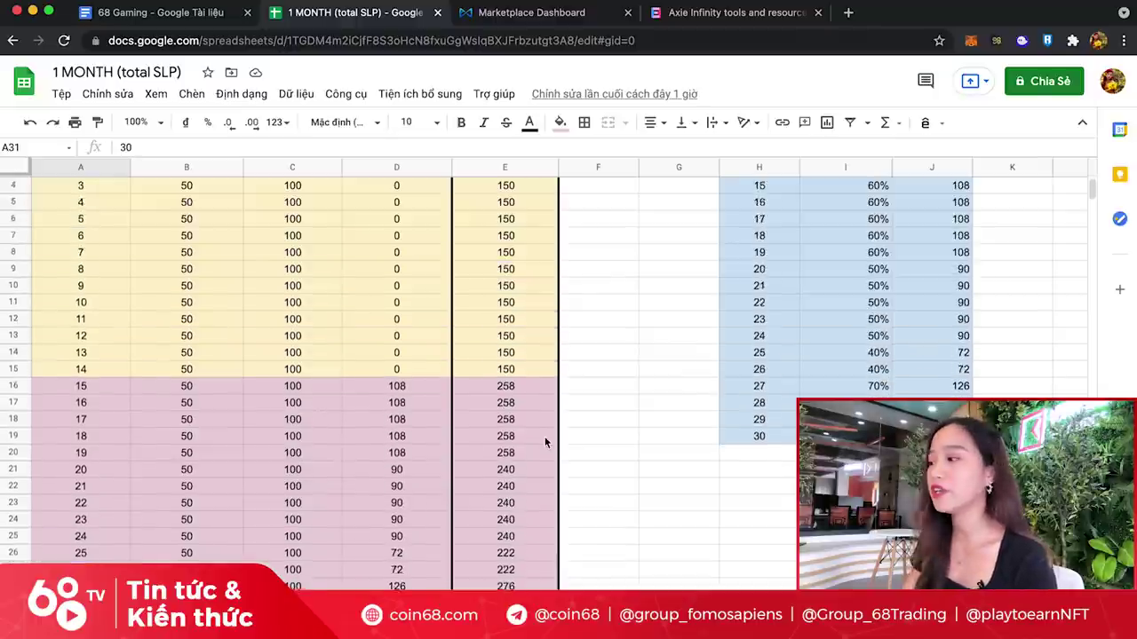
Step: Examine the rank, SLP-per-match note and day range of the separate RANK 1,500 table
scroll(893, 270, "right", 5)
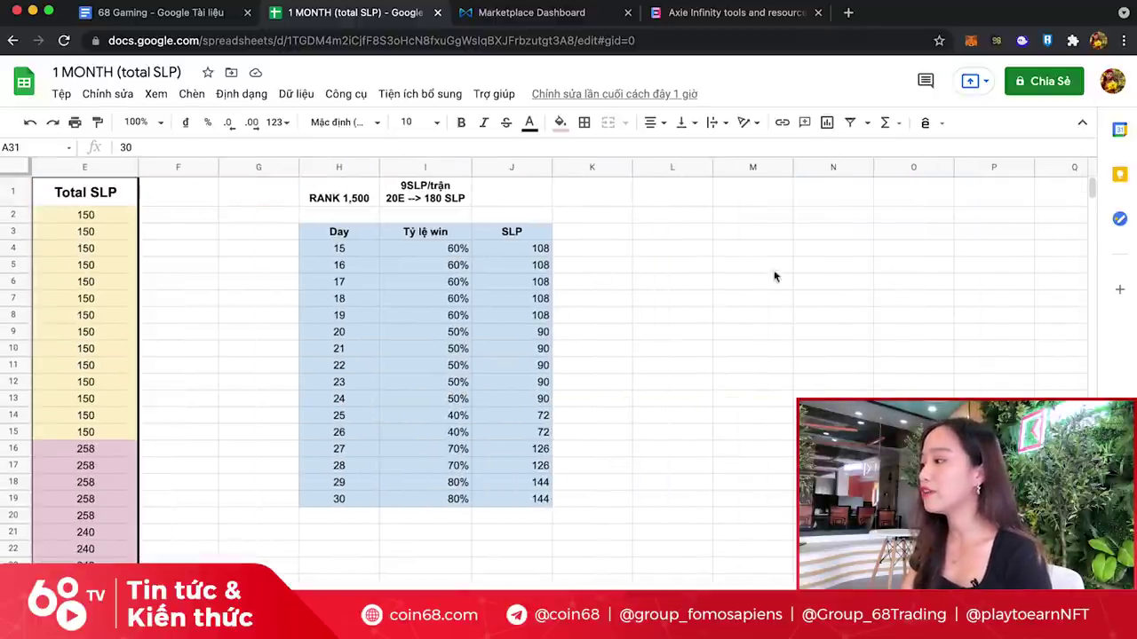
left_click(338, 214)
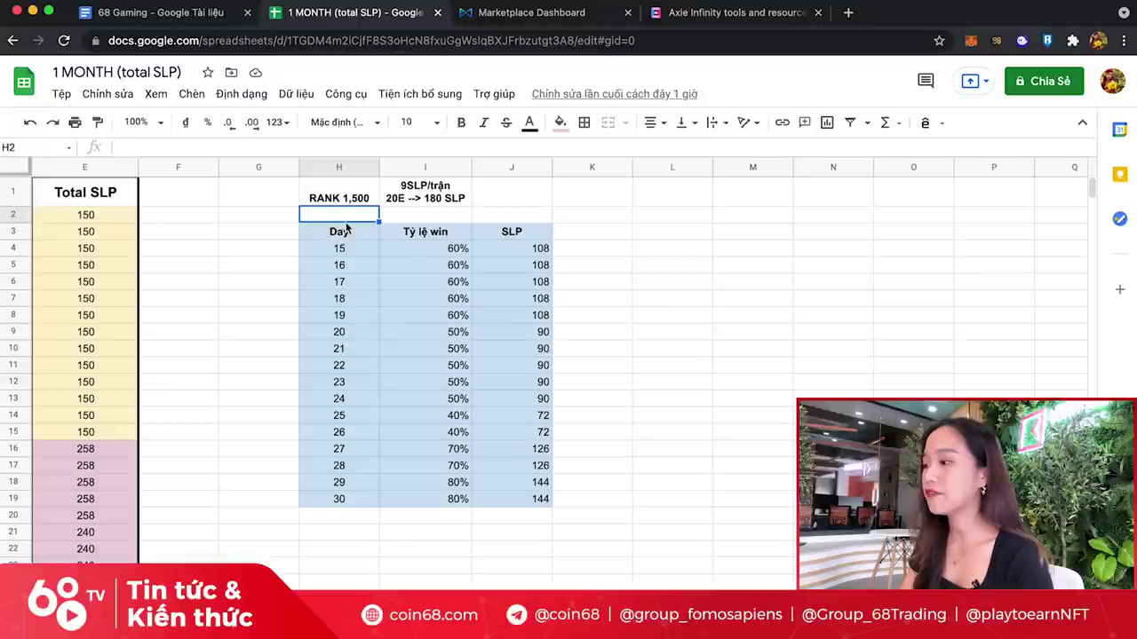
left_click(338, 248)
left_click(354, 499)
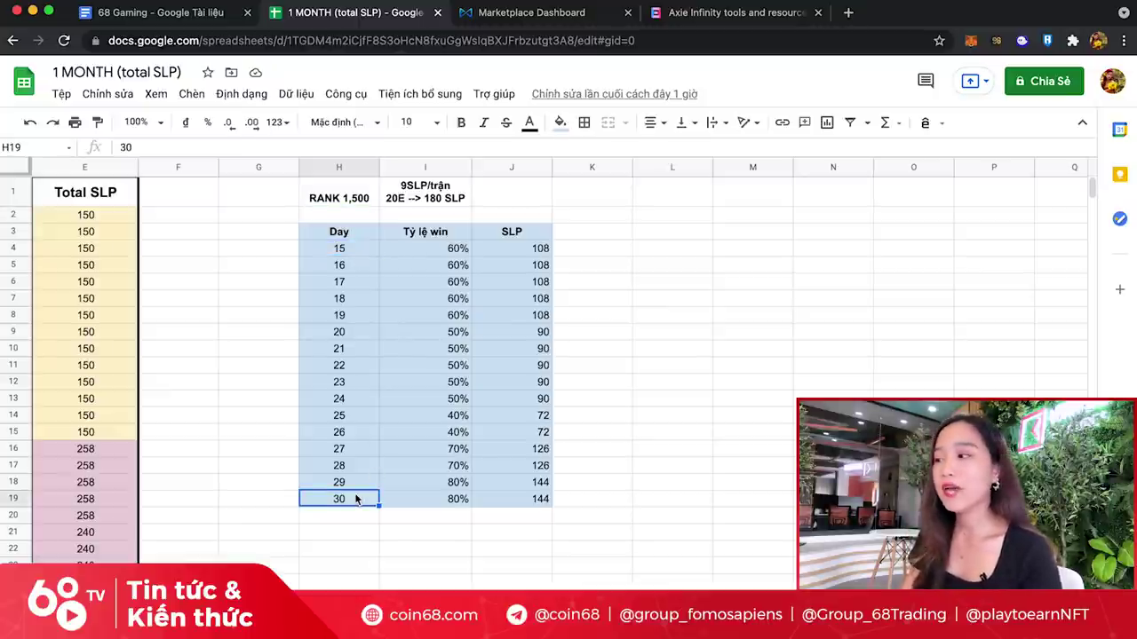
left_click(450, 195)
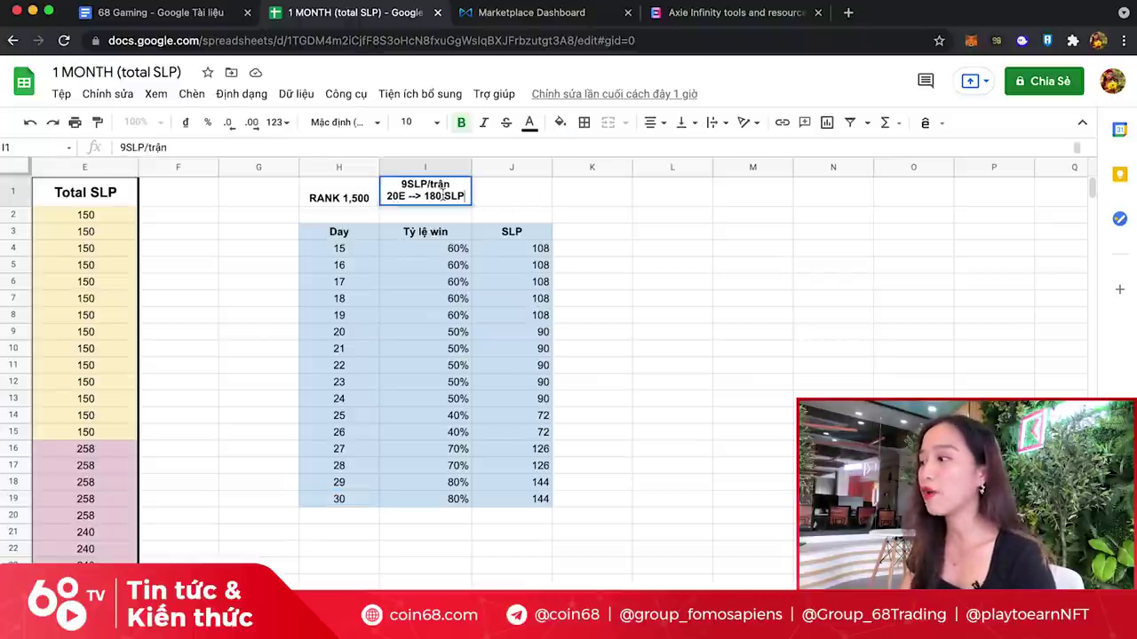
left_click(377, 203)
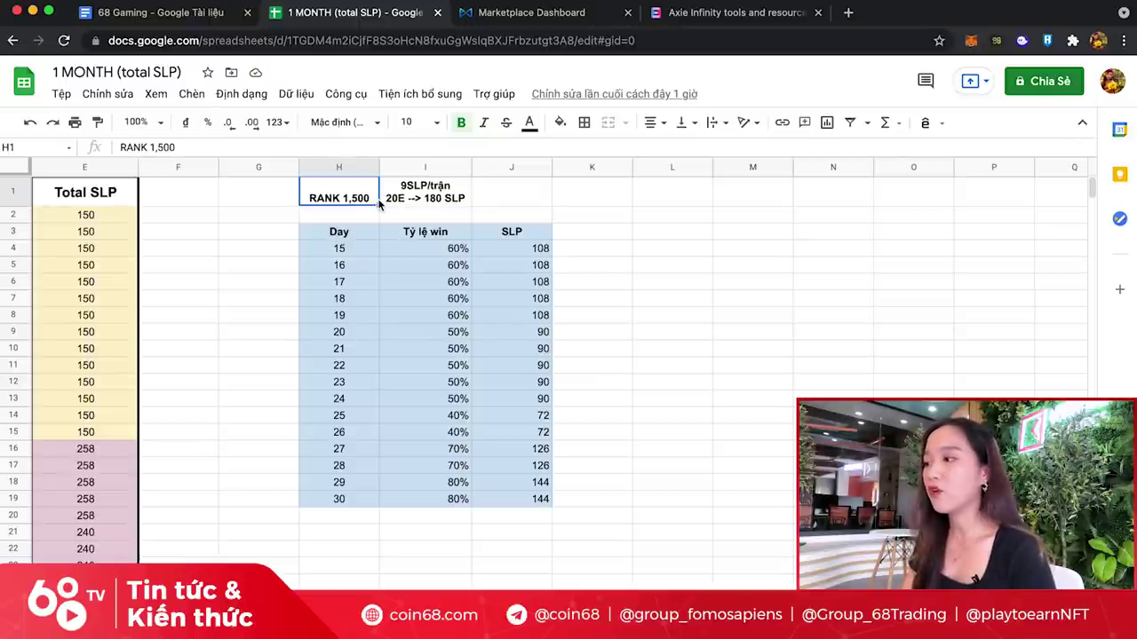
left_click(429, 201)
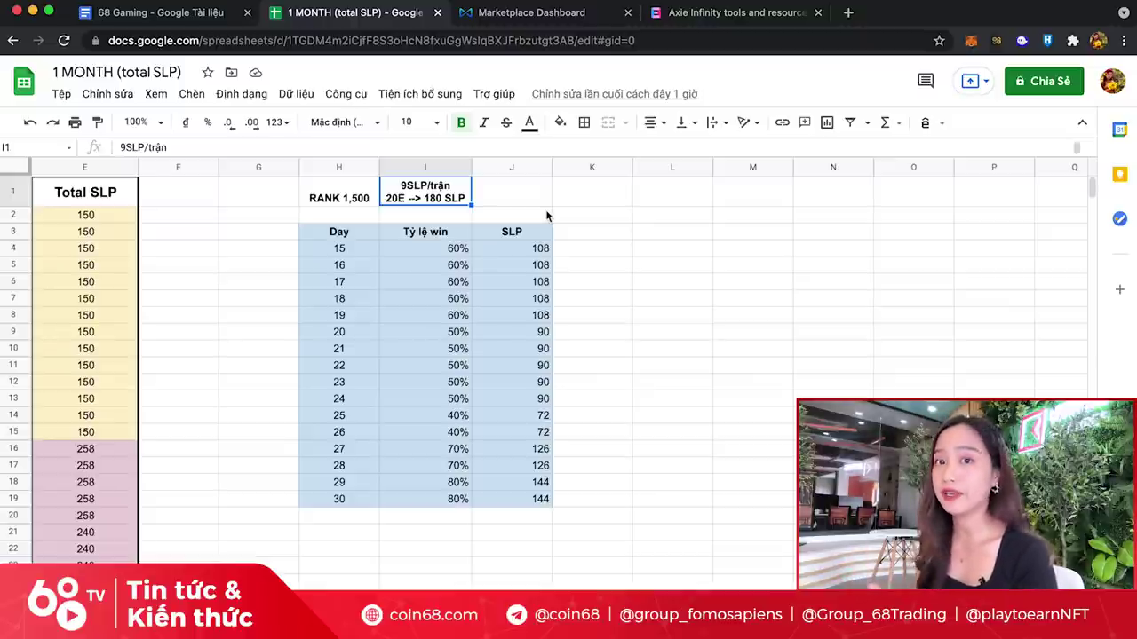
Step: Compare the win rates (Tỷ lệ win) with the matching SLP earnings for days 15 to 30 in the RANK 1,500 table
left_click_drag(451, 248, 433, 500)
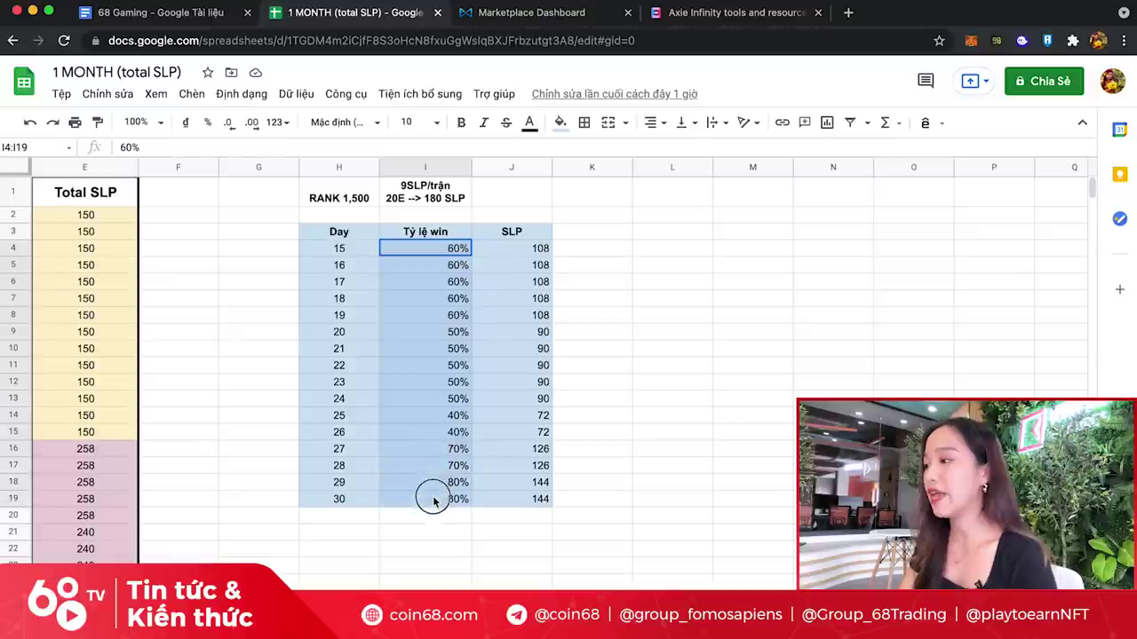
left_click(433, 499)
left_click(438, 249)
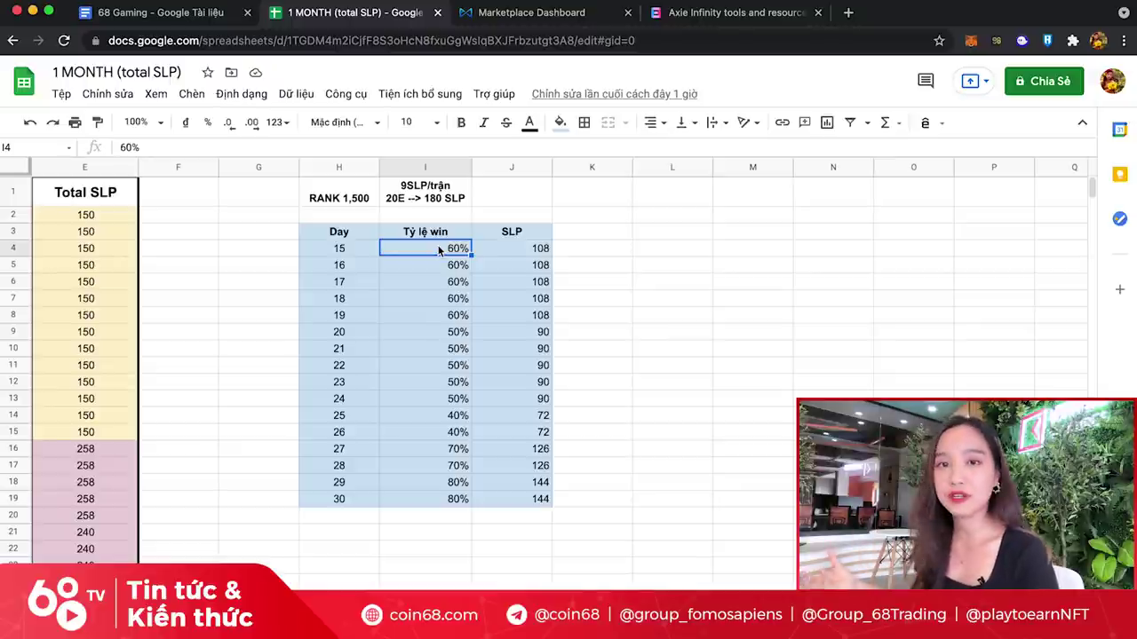
left_click(534, 248)
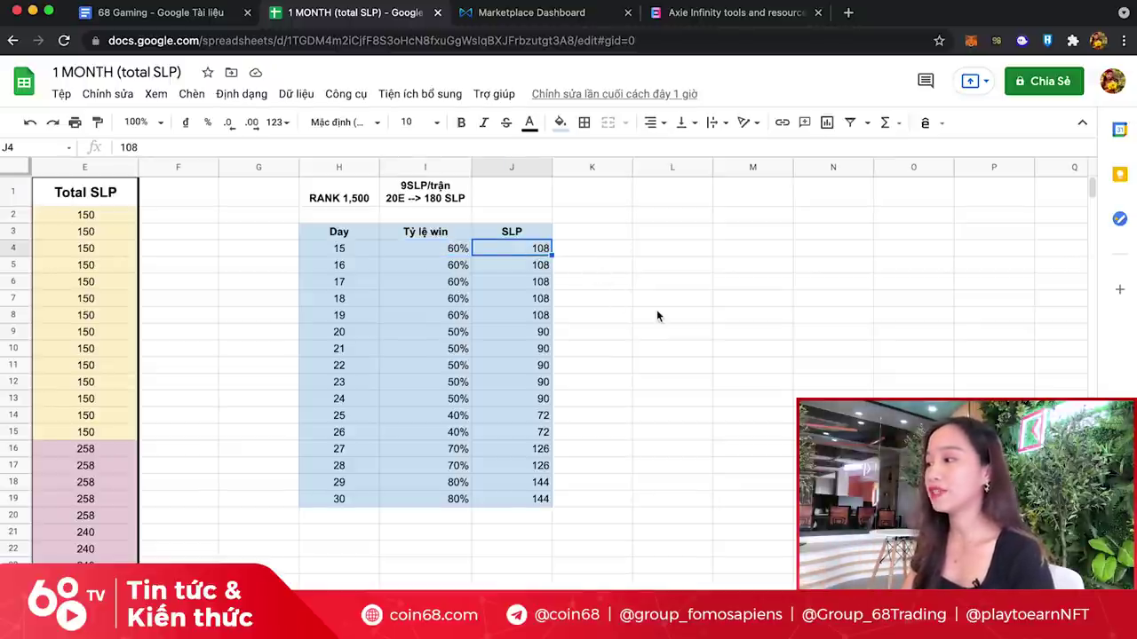
left_click(454, 367)
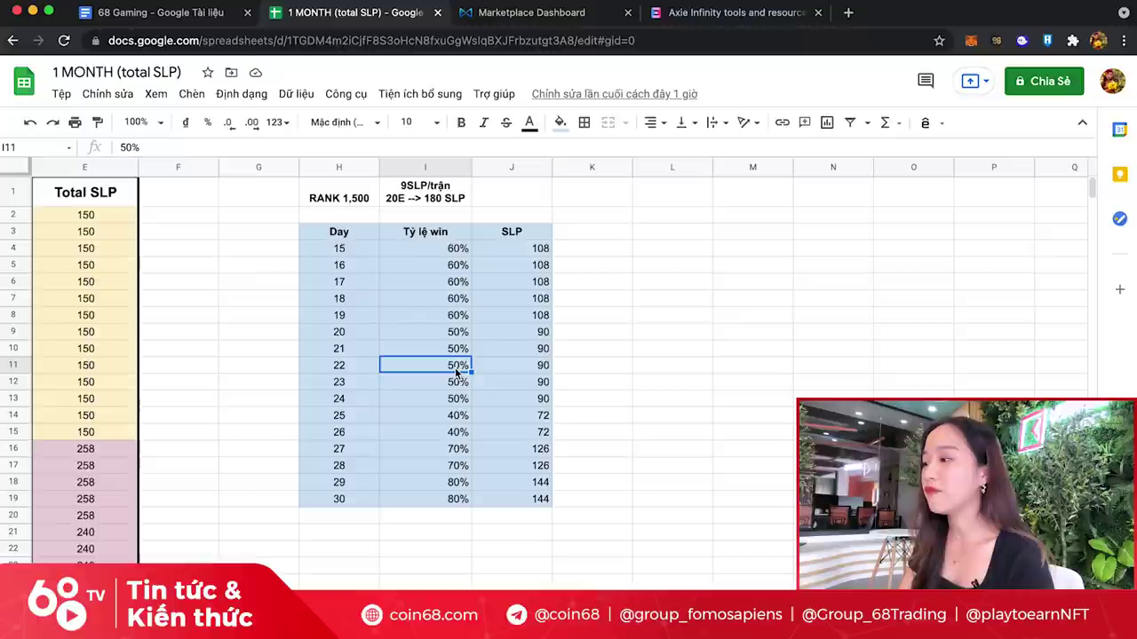
left_click(530, 368)
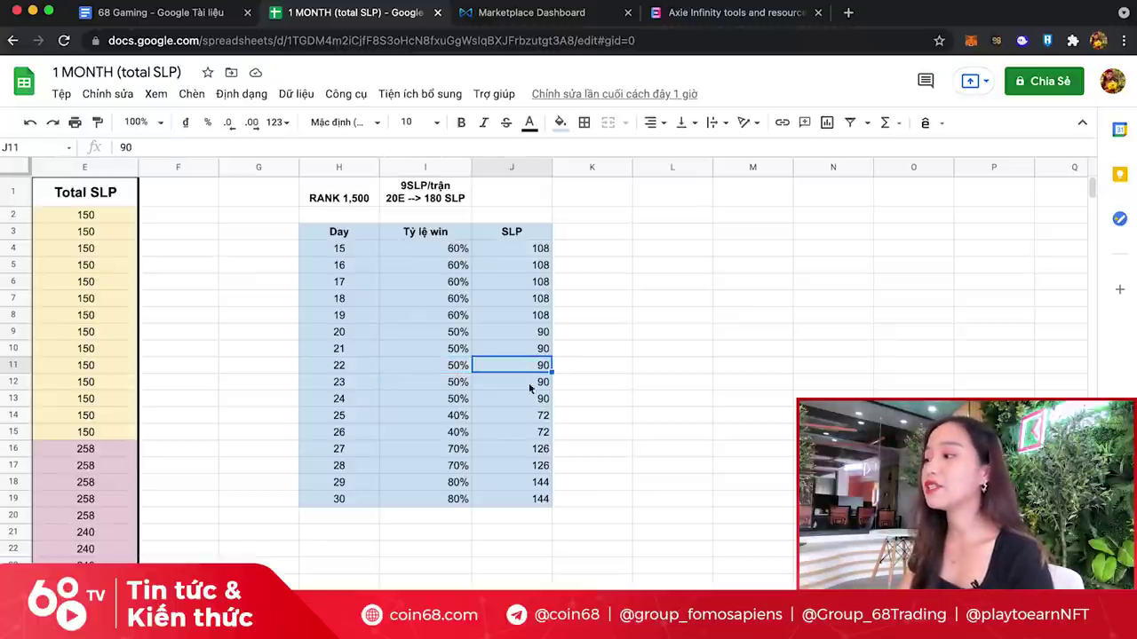
left_click(439, 417)
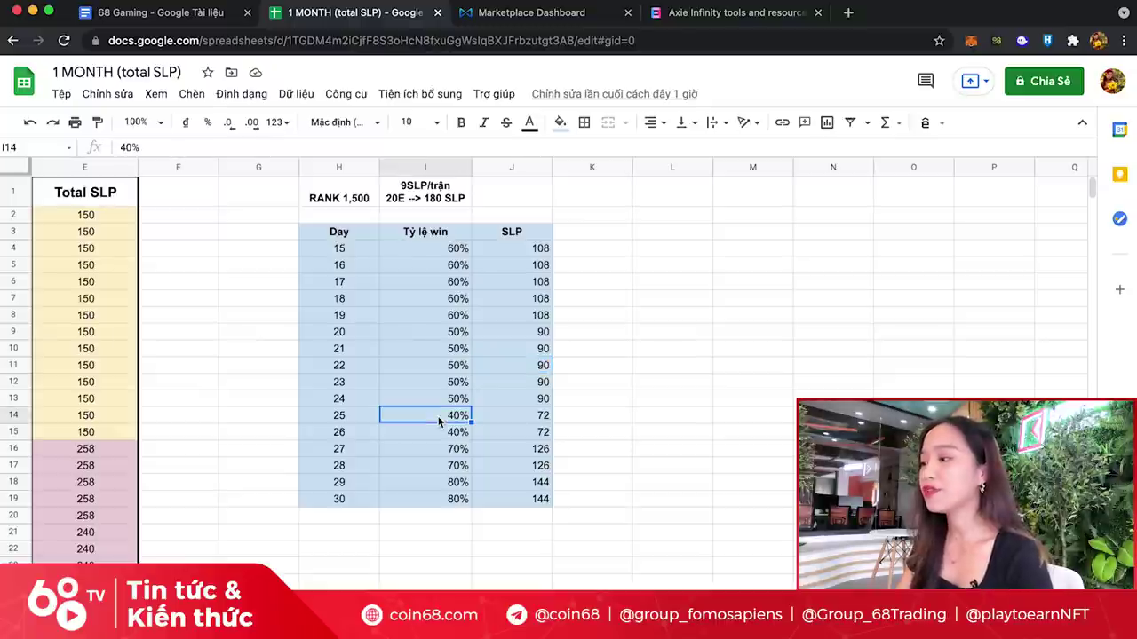
left_click(462, 468)
left_click(456, 484)
left_click_drag(539, 252, 523, 519)
left_click(560, 502)
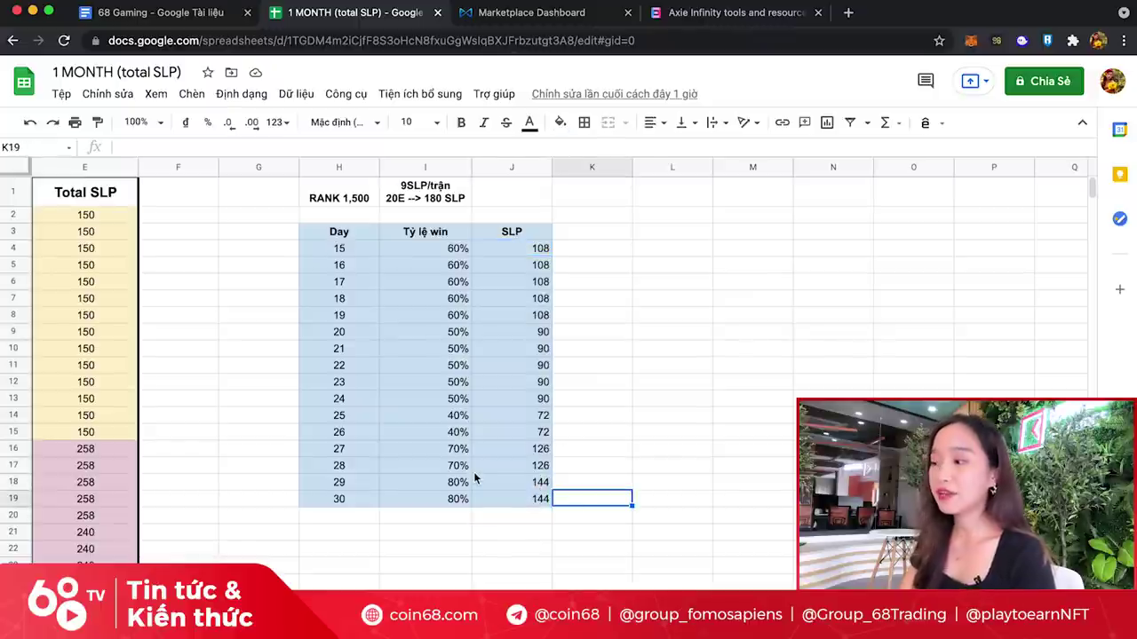
Step: Review the PVP earnings for days 15 to 30 in the monthly table
scroll(516, 415, "left", 5)
scroll(551, 379, "down", 1)
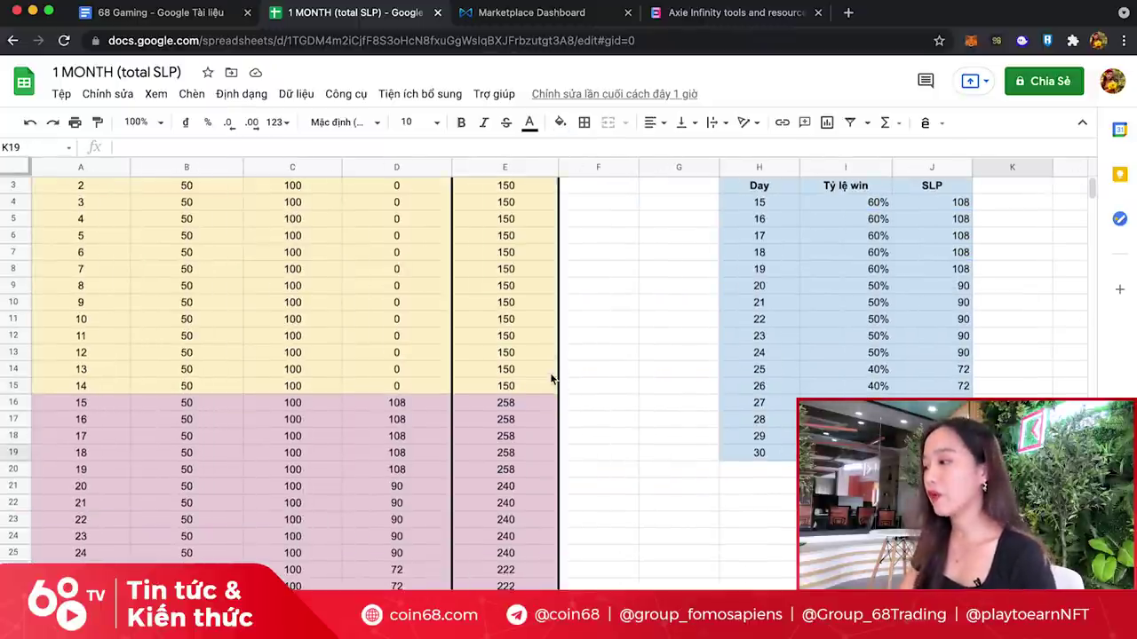
scroll(531, 323, "down", 3)
left_click_drag(426, 306, 409, 561)
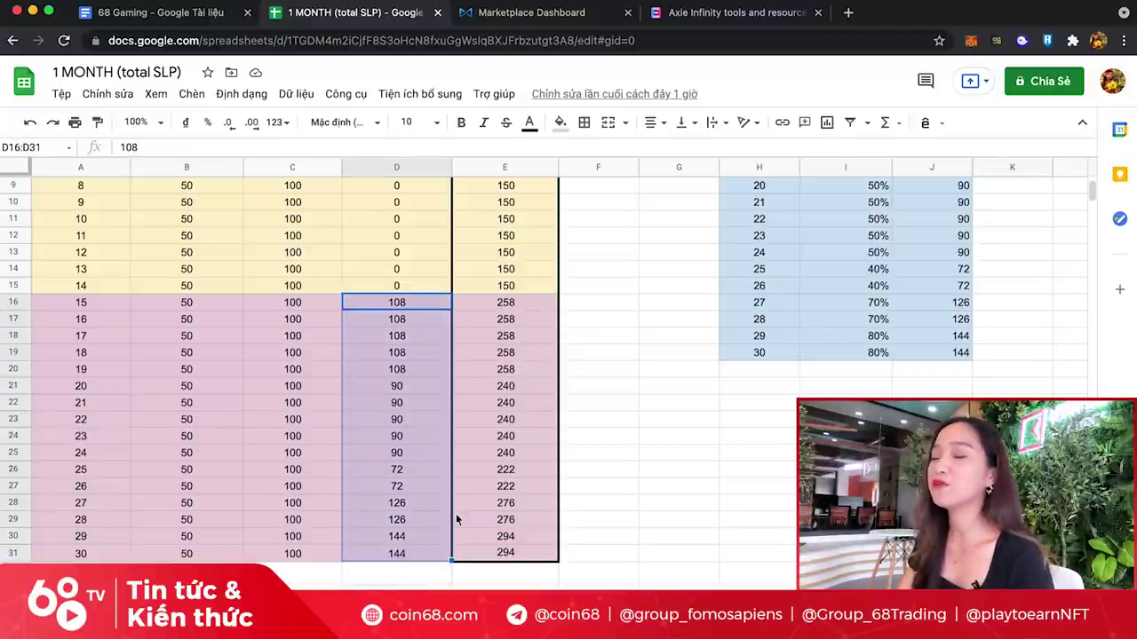
scroll(461, 381, "up", 4)
scroll(418, 487, "down", 4)
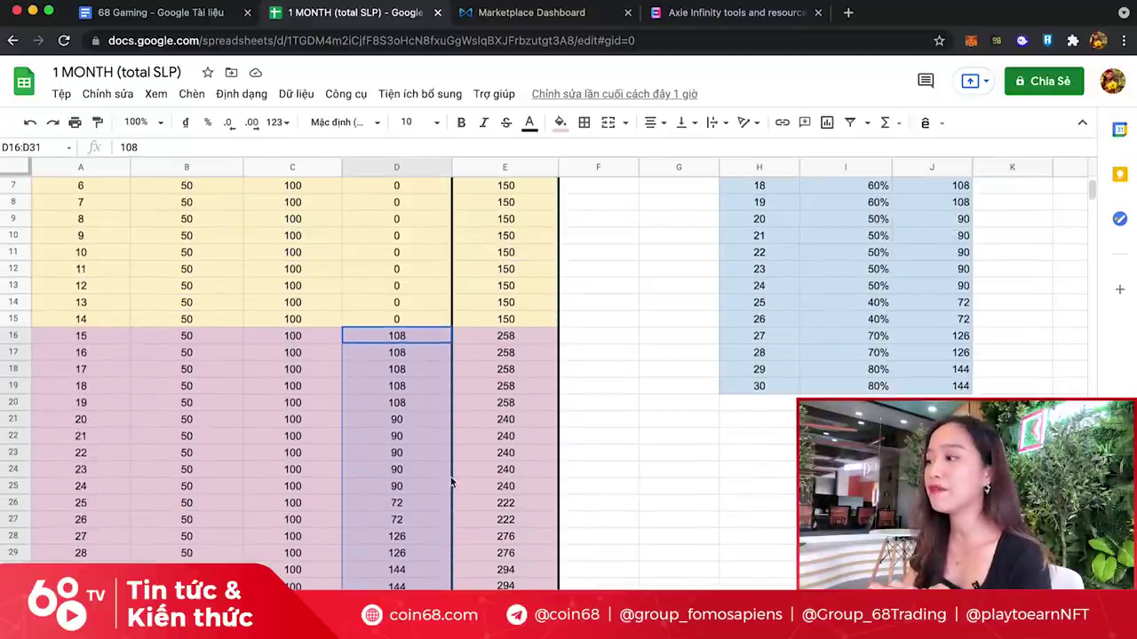
left_click(414, 388)
scroll(413, 400, "up", 1)
left_click_drag(411, 322, 400, 585)
Step: Compare the PVE earnings for days 15 to 30 with the Daily Quest and PVP values in the monthly table
left_click_drag(312, 323, 295, 570)
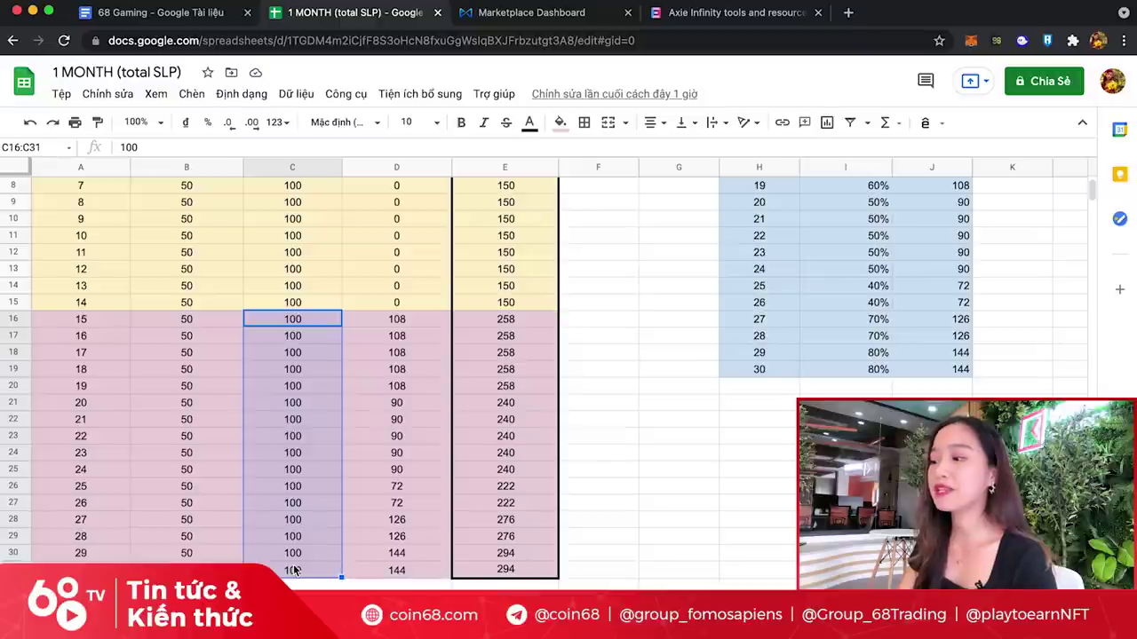
left_click(337, 370)
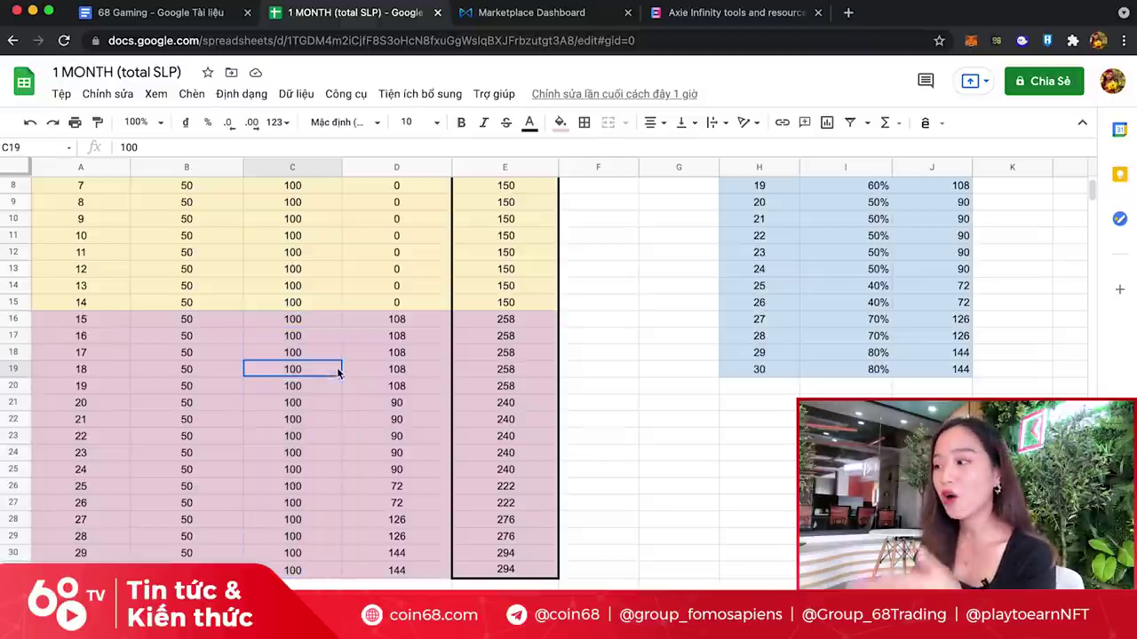
left_click(319, 319)
left_click(232, 320)
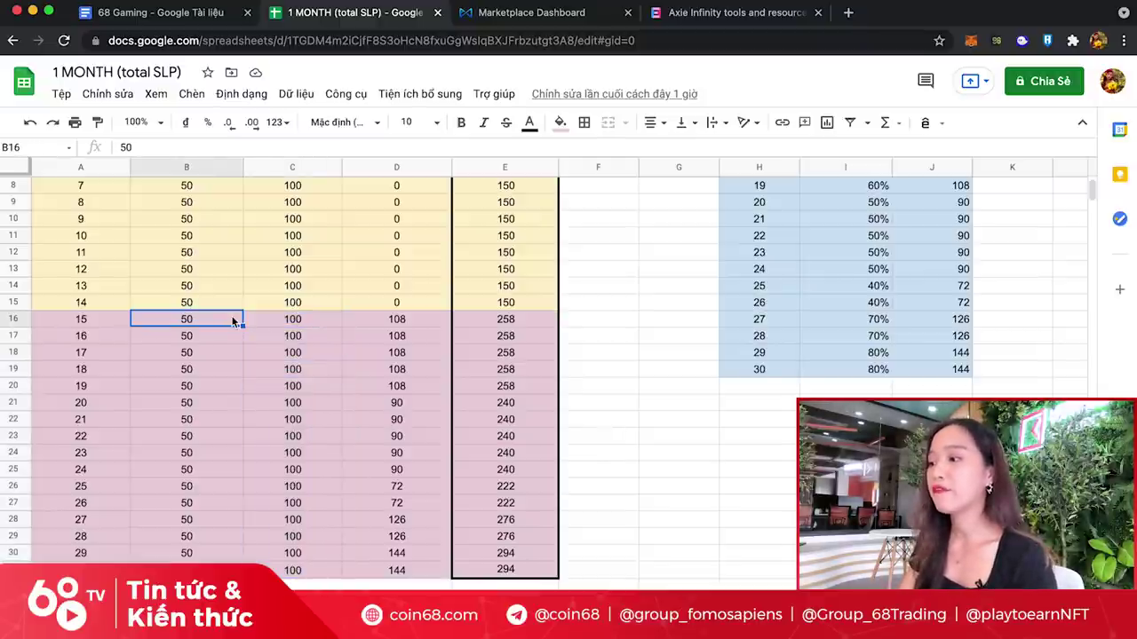
left_click(309, 340)
left_click(409, 355)
left_click(311, 341)
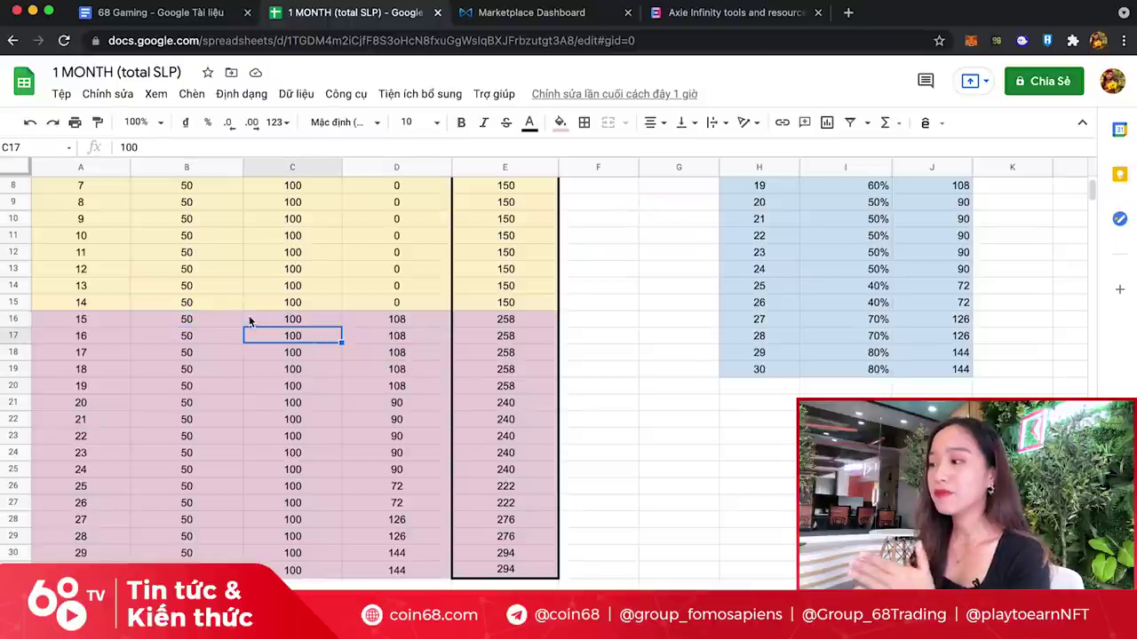
Step: Compare the Daily Quest and PVP values with the Total SLP for days 15 to 30 in the monthly table
left_click(222, 320)
left_click_drag(225, 402, 204, 570)
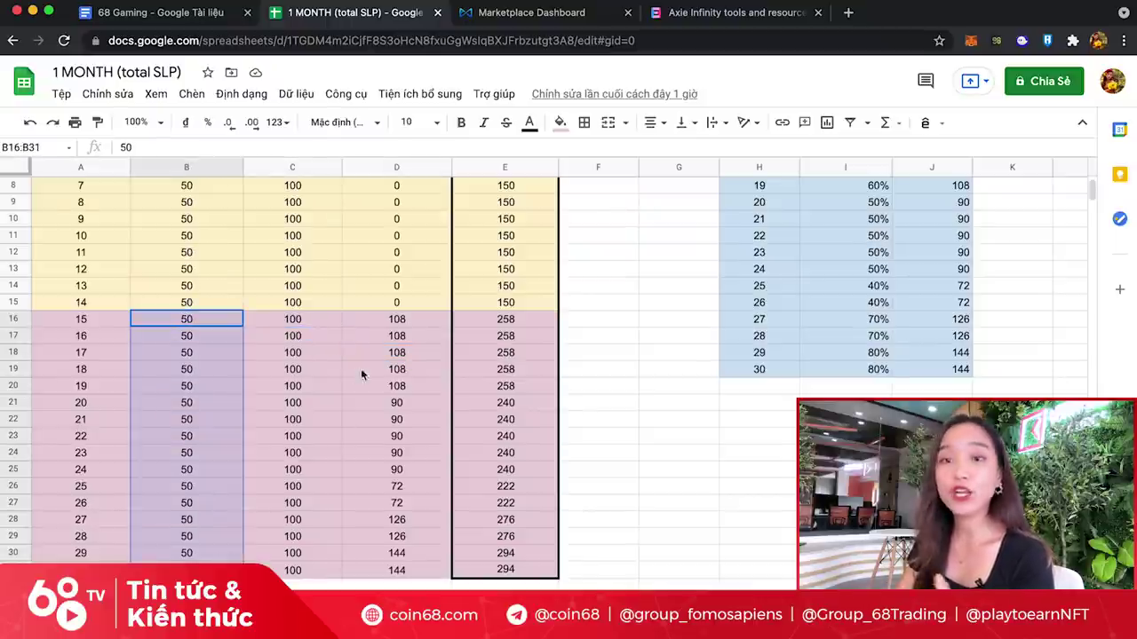
left_click(564, 387)
left_click_drag(525, 320, 515, 570)
left_click(218, 419)
left_click(396, 420)
left_click(505, 420)
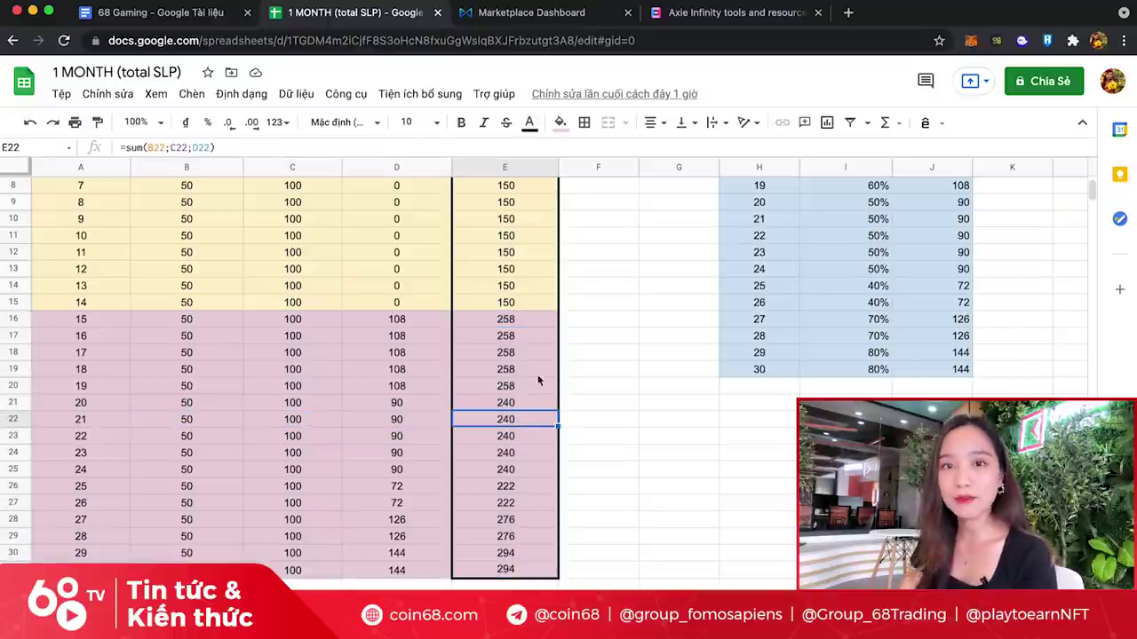
Step: Review the Total SLP values from day 29 back to day 24 in the monthly table
left_click(523, 549)
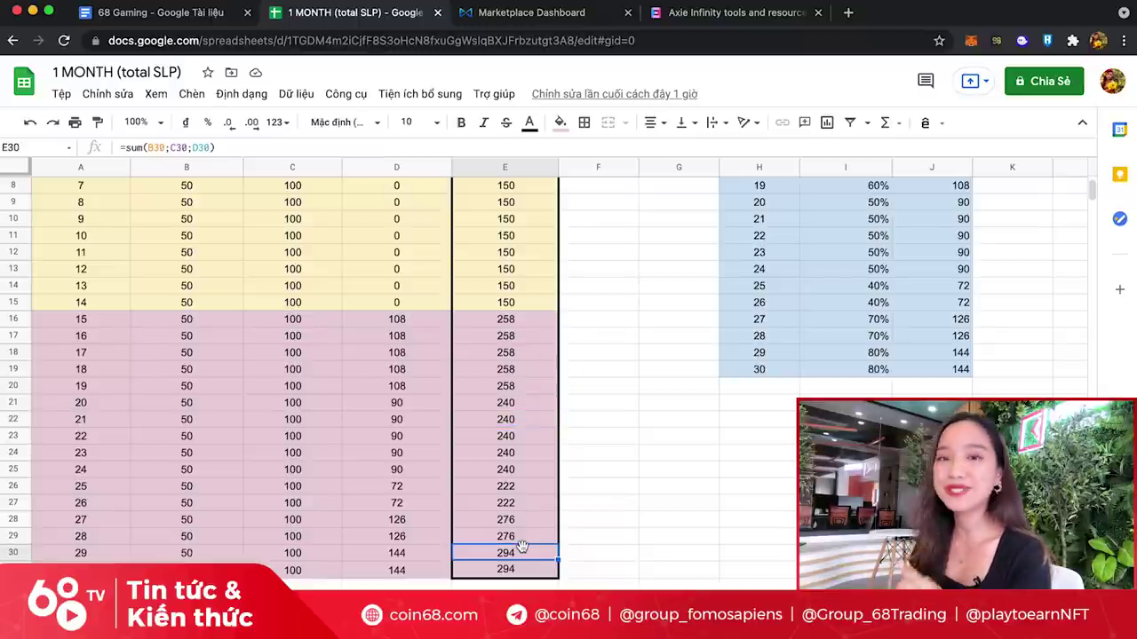
key("Up")
key("Up")
key("Up")
key("Up")
key("Up")
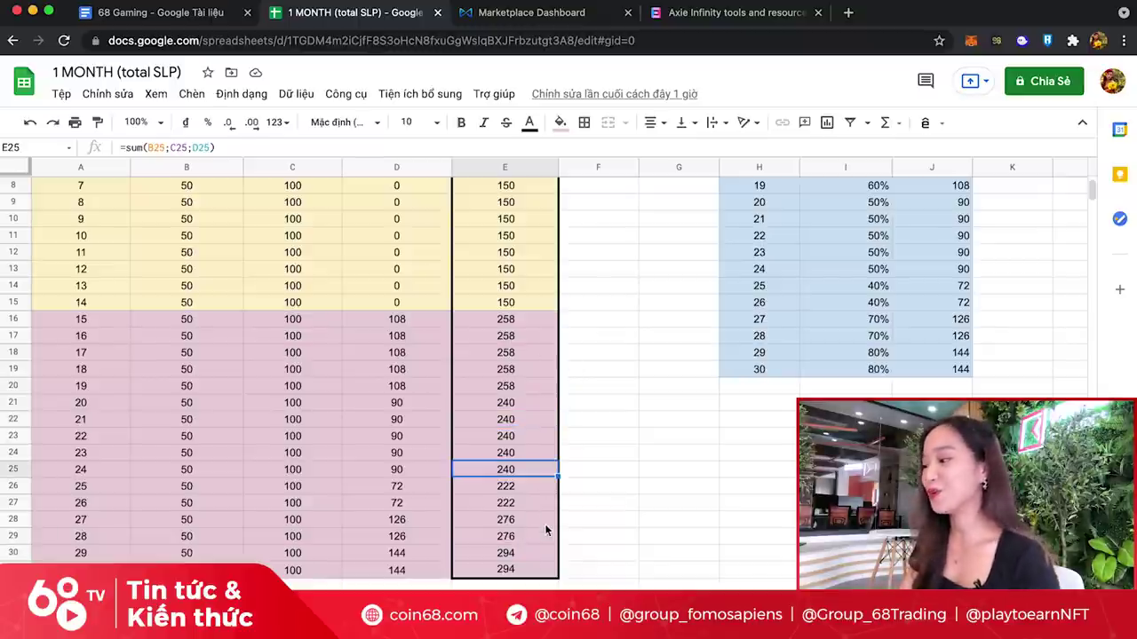
Step: Sum the Total SLP column for all 30 days (E2:E31) in cell E32 of the 1 MONTH row
scroll(545, 530, "down", 1)
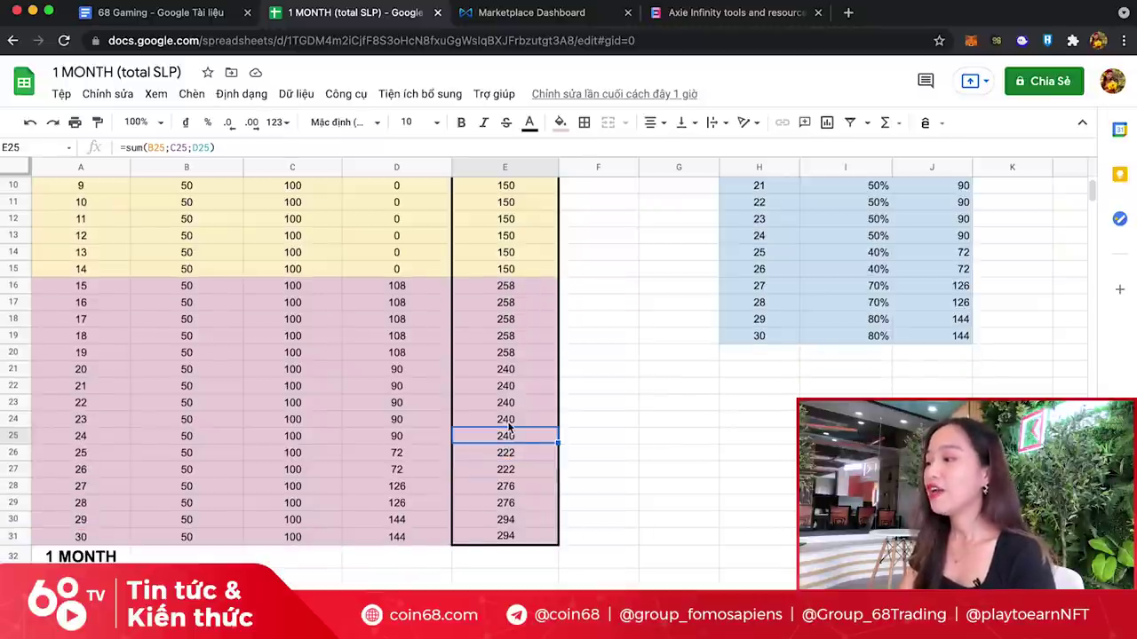
scroll(508, 427, "down", 2)
left_click(104, 489)
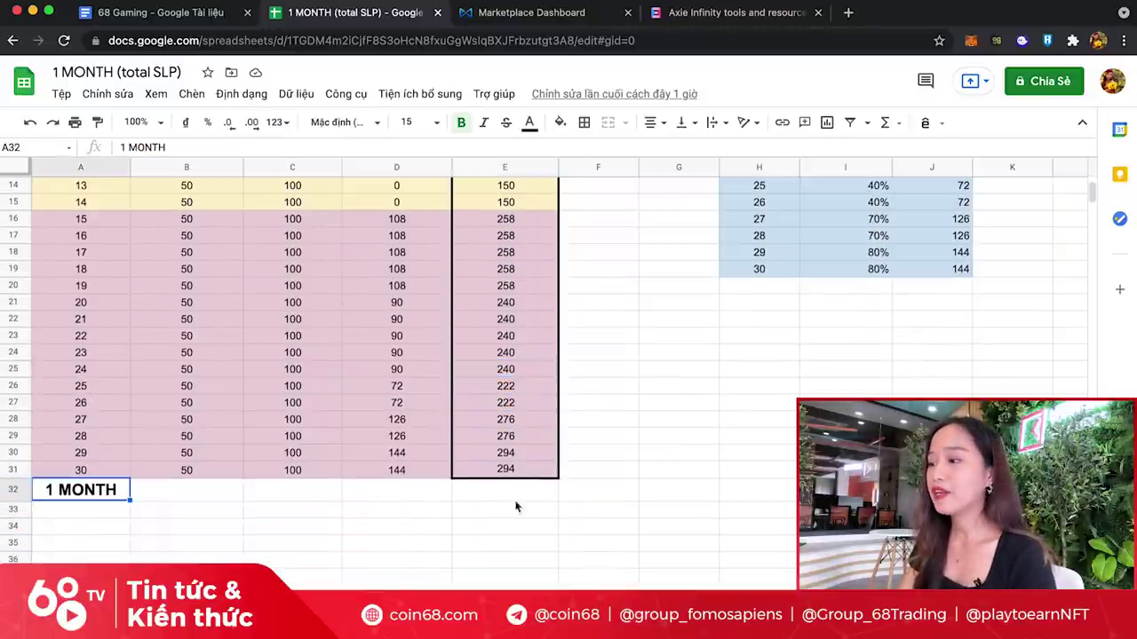
left_click(497, 490)
type("=sum(")
left_click_drag(505, 470, 520, 215)
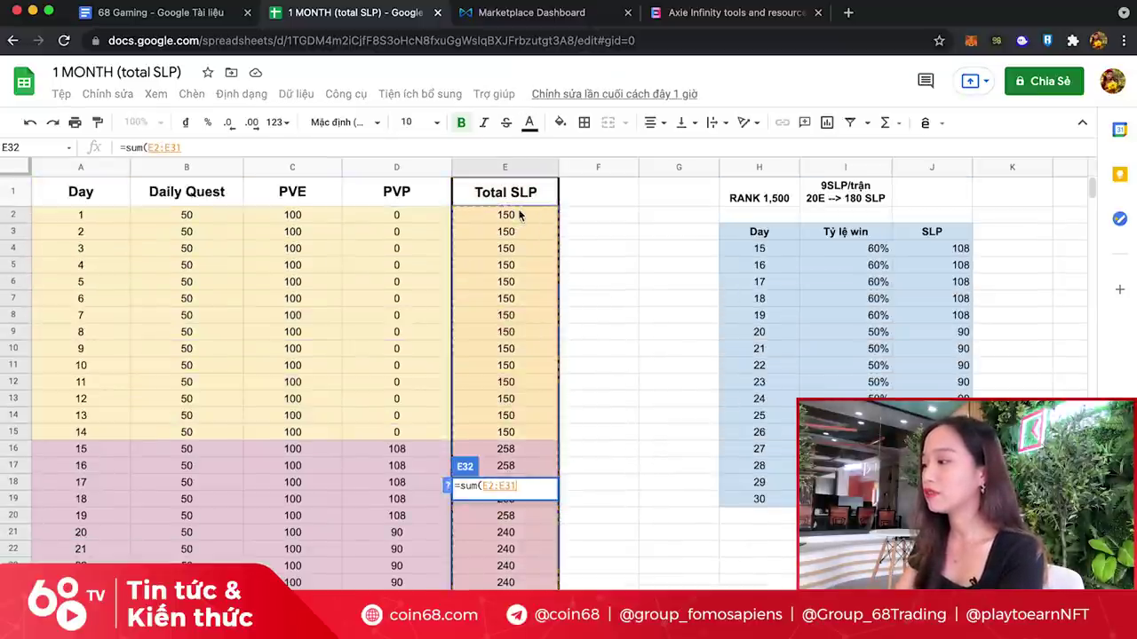
key("Return")
scroll(529, 518, "down", 1)
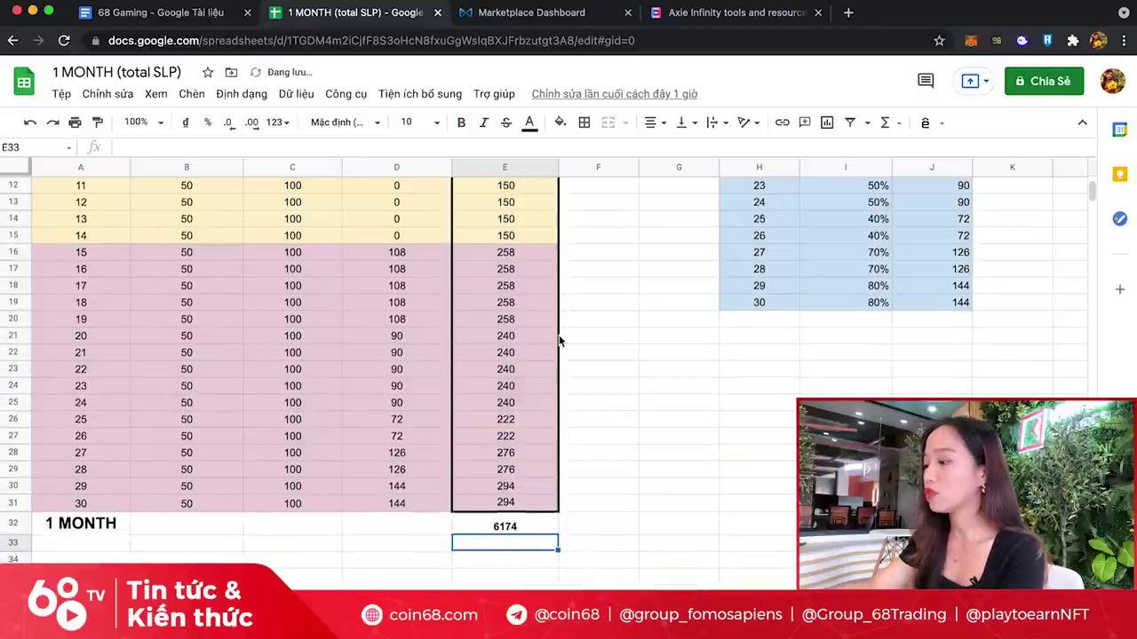
Step: Set the font size of the monthly total in cell E32 to 15
left_click(524, 513)
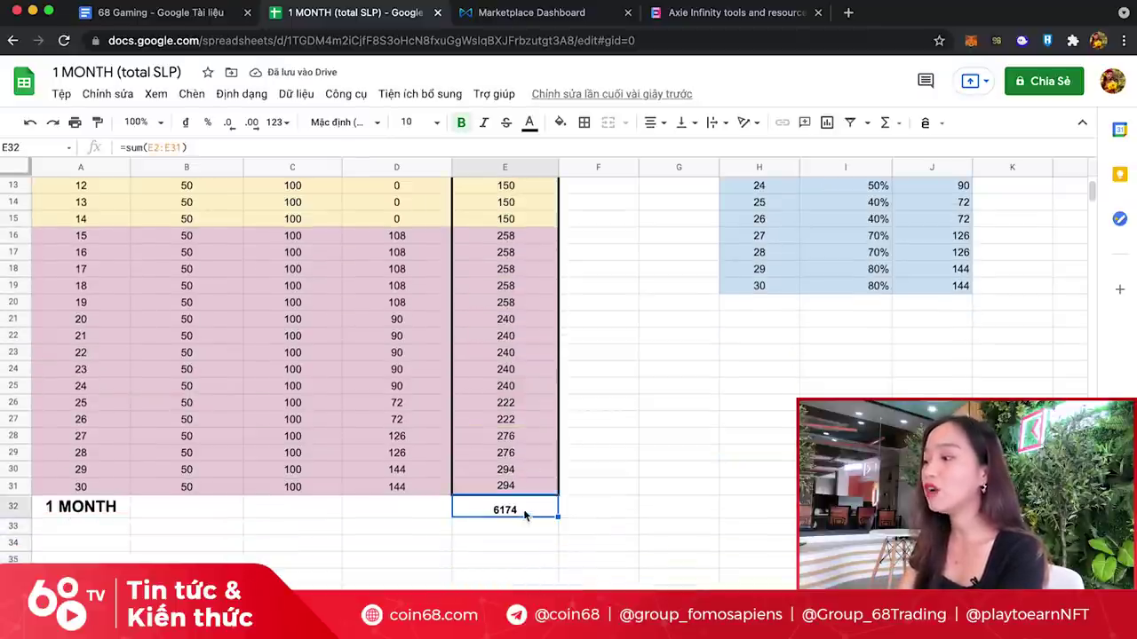
left_click(405, 122)
type("15")
key("Return")
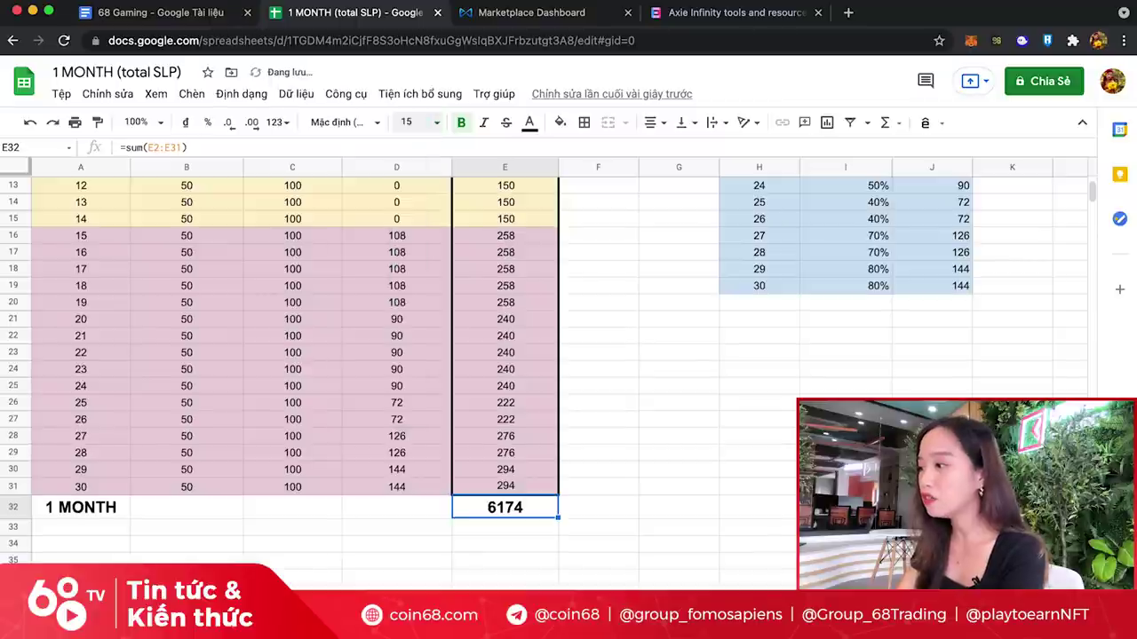
left_click(594, 509)
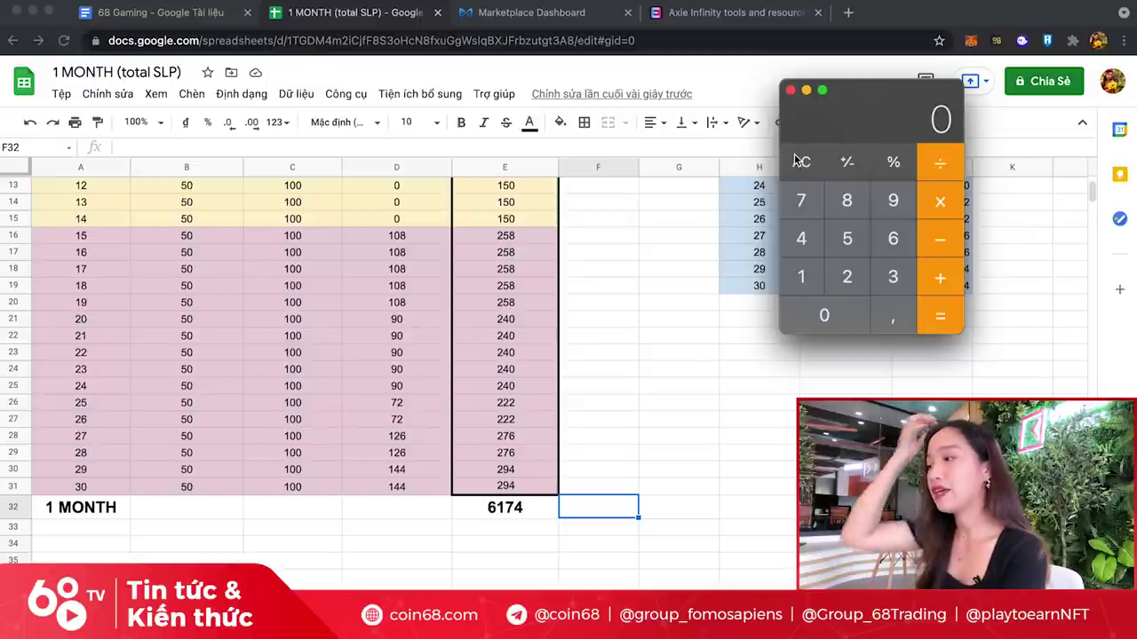
Step: Multiply the monthly total 6174 by 0,3 in the Calculator, then close it
key("6")
type("174")
left_click(941, 203)
type("0,3")
key("Return")
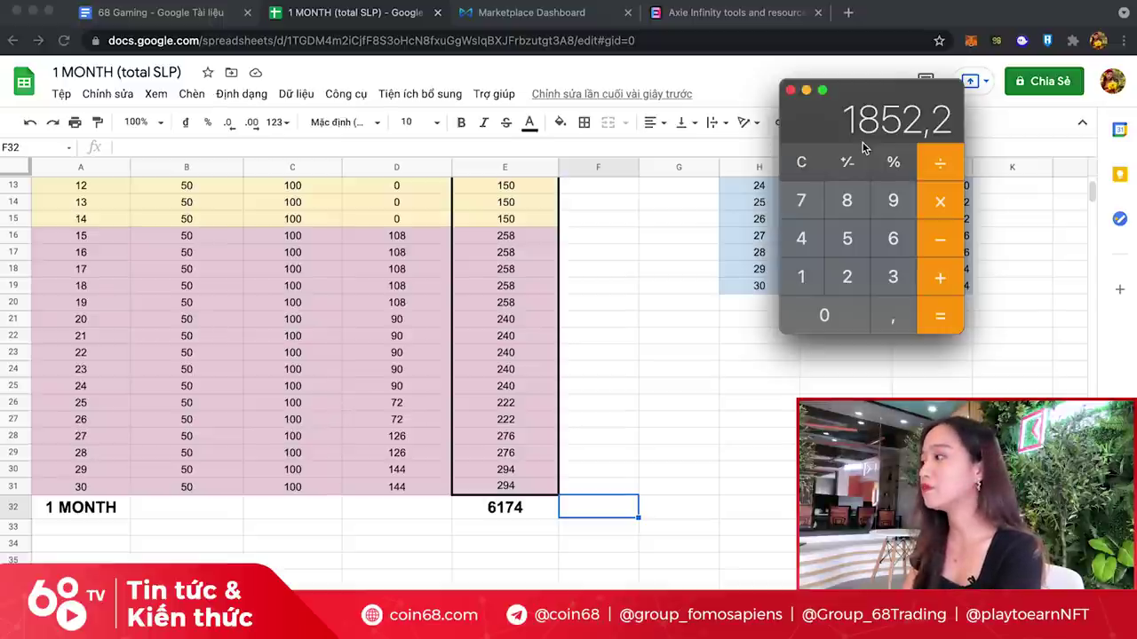
left_click(791, 90)
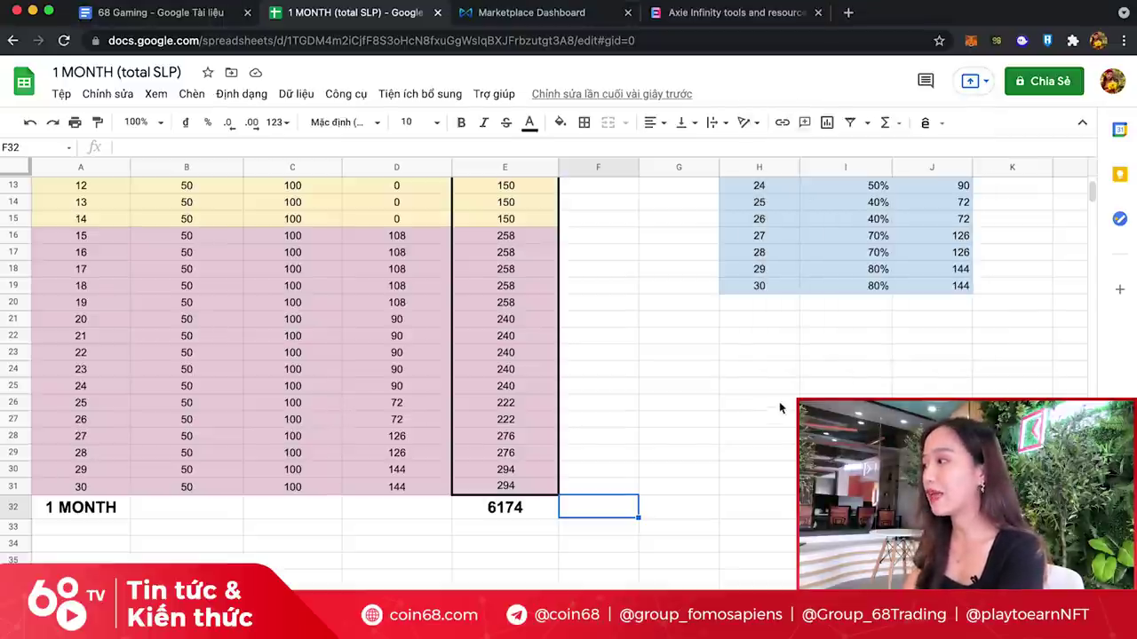
Step: Review the full monthly SLP table from day 1 to the 1 MONTH total beside the RANK 1,500 table
left_click(675, 404)
left_click(715, 453)
scroll(719, 453, "down", 2)
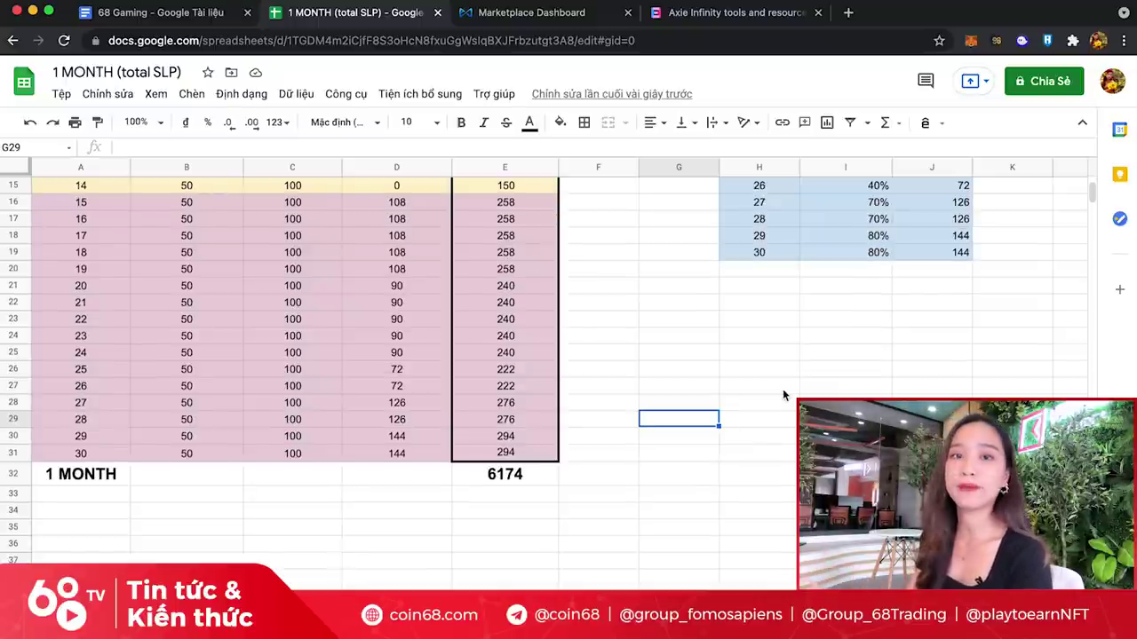
scroll(784, 393, "up", 3)
left_click(715, 337)
scroll(736, 342, "up", 2)
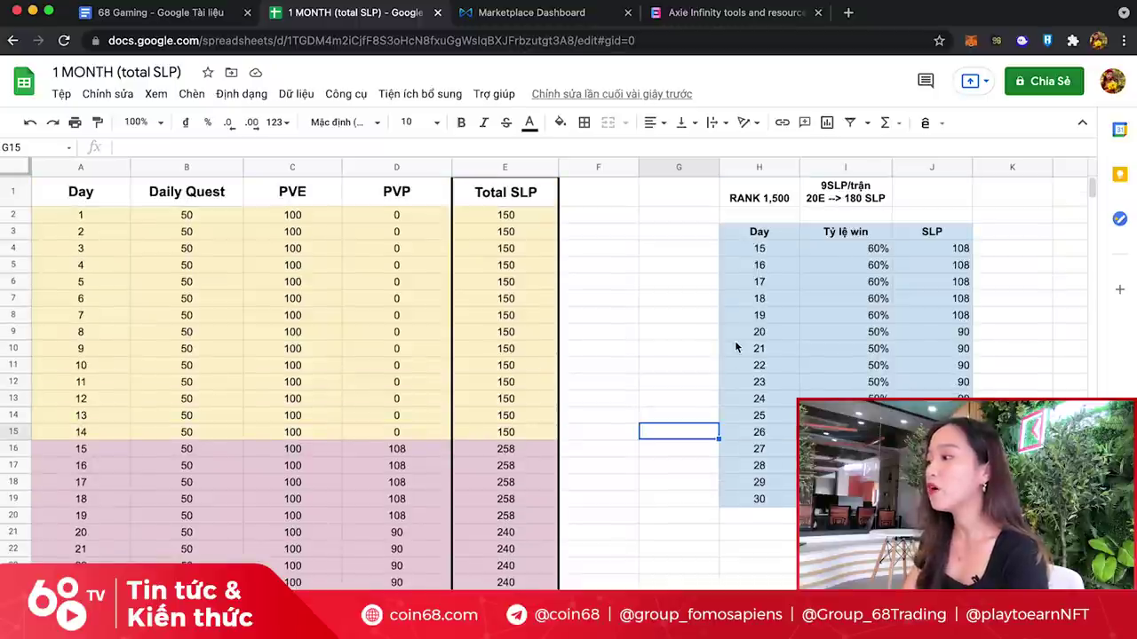
left_click(628, 199)
scroll(637, 359, "down", 4)
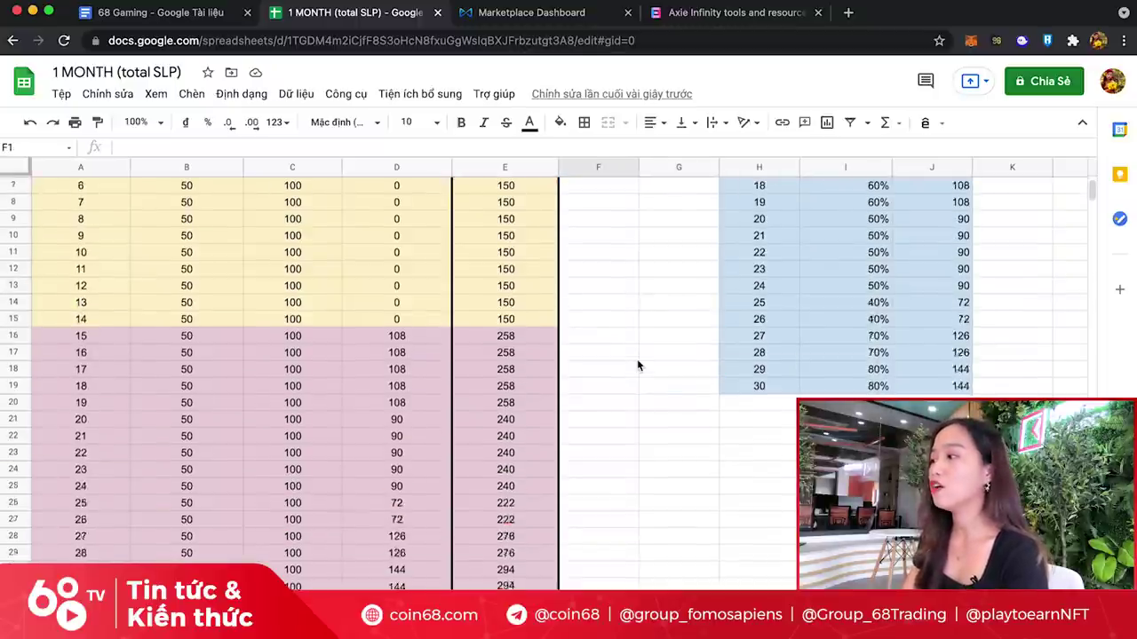
scroll(636, 365, "up", 4)
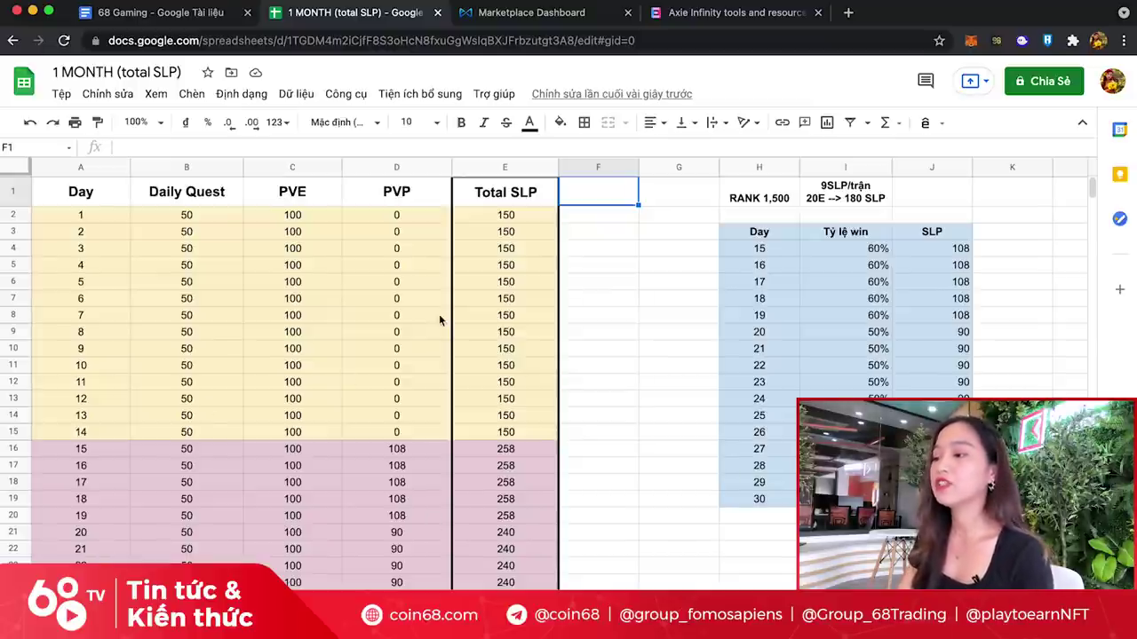
Step: Compare days 1 and 2 with their Total SLP values in the monthly table
left_click(102, 221)
left_click(513, 213)
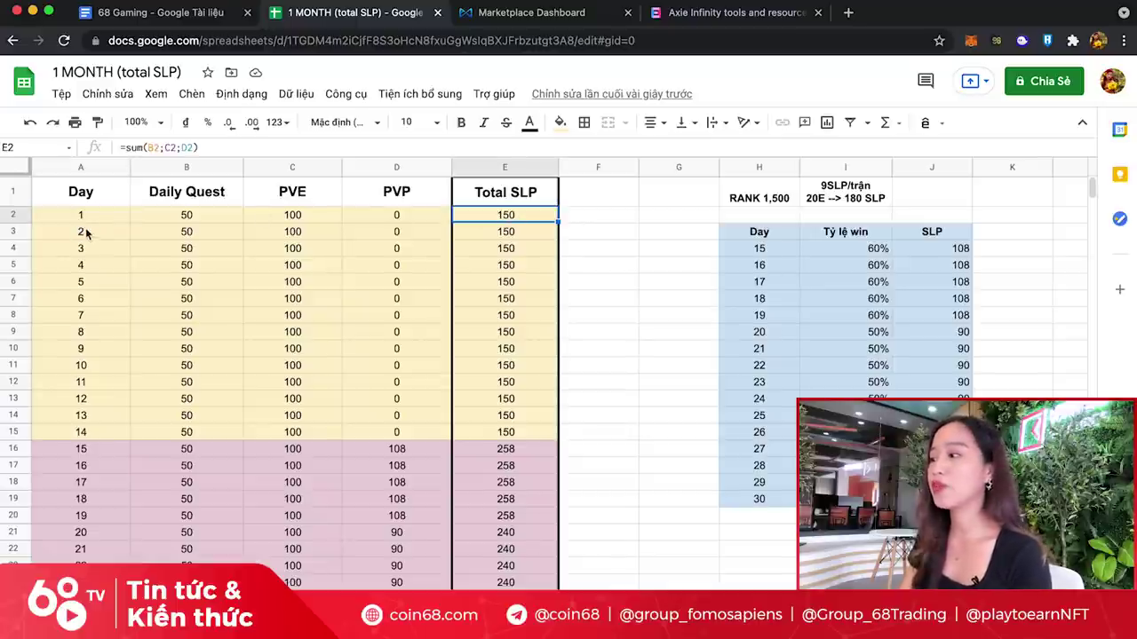
left_click(89, 233)
left_click(499, 232)
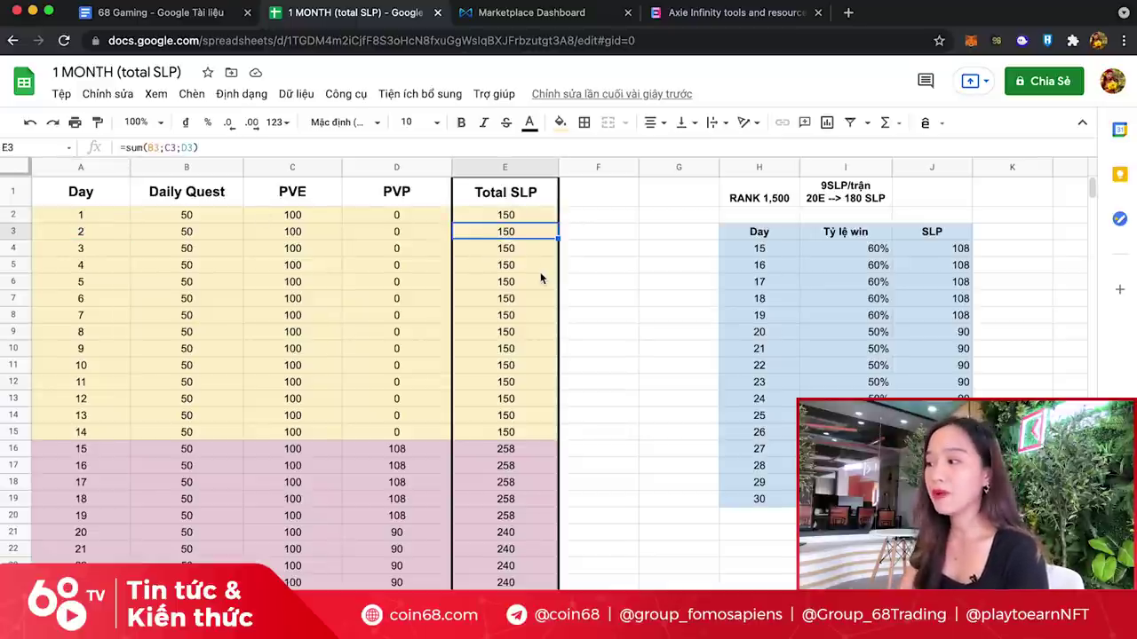
left_click(613, 316)
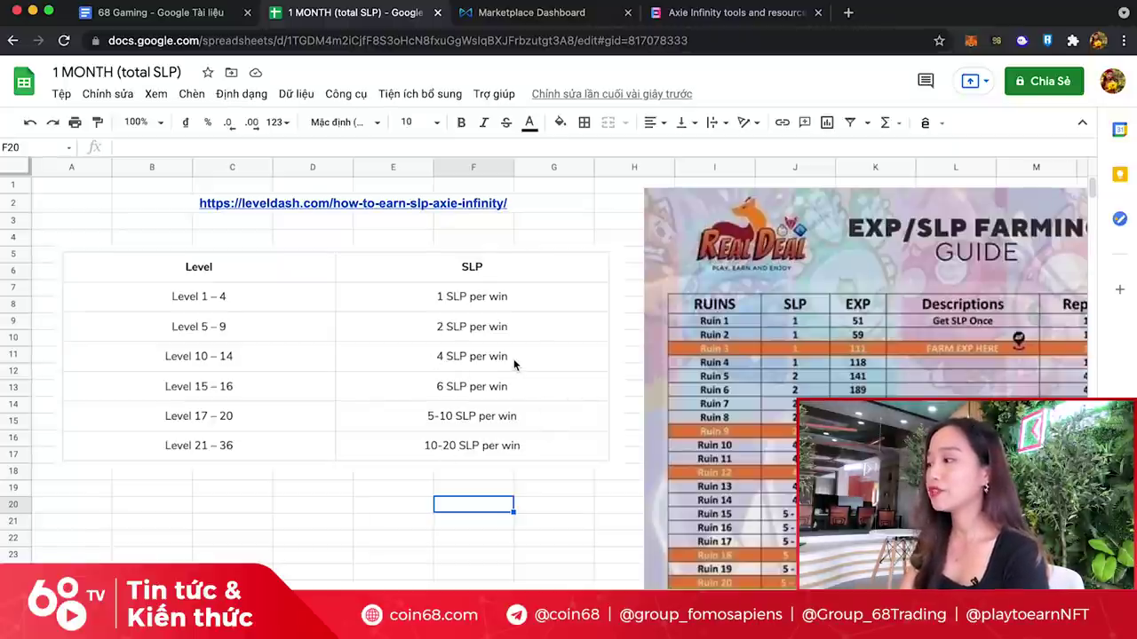
Step: Open the leveldash.com link above the level table and find the article's table of SLP per win by level
left_click(352, 207)
left_click(244, 222)
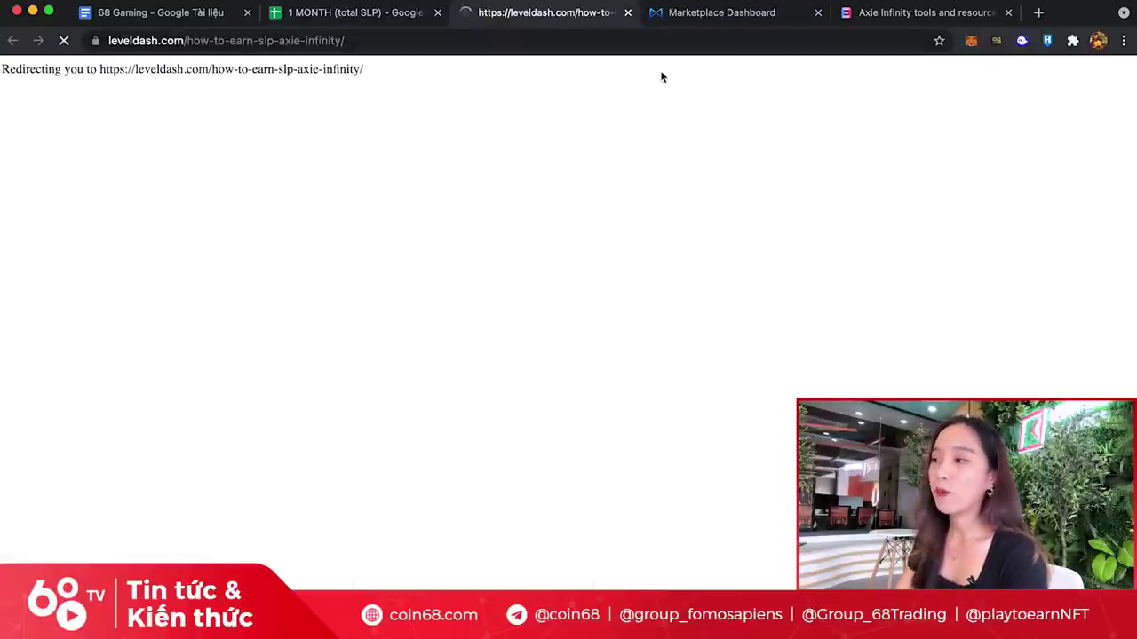
scroll(634, 352, "down", 6)
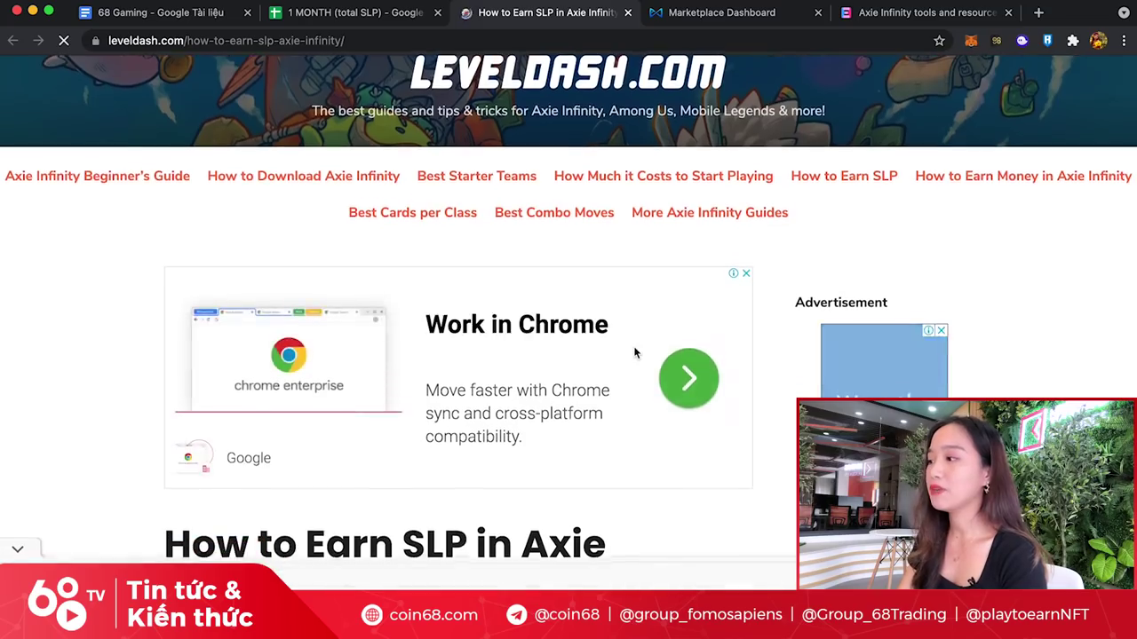
scroll(634, 352, "down", 15)
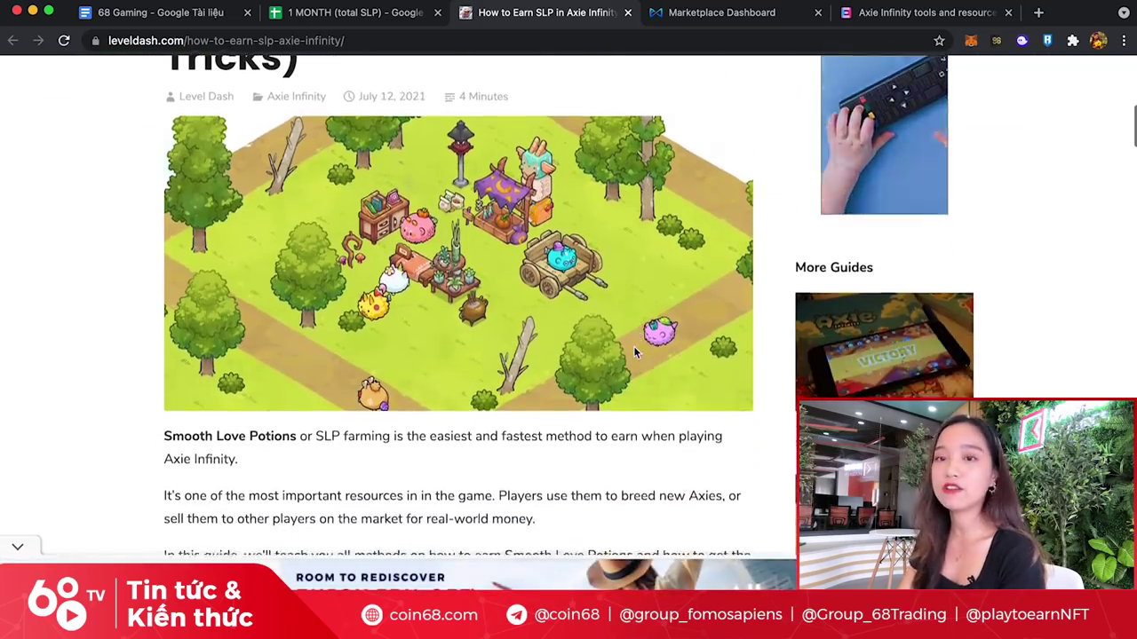
scroll(634, 229, "down", 15)
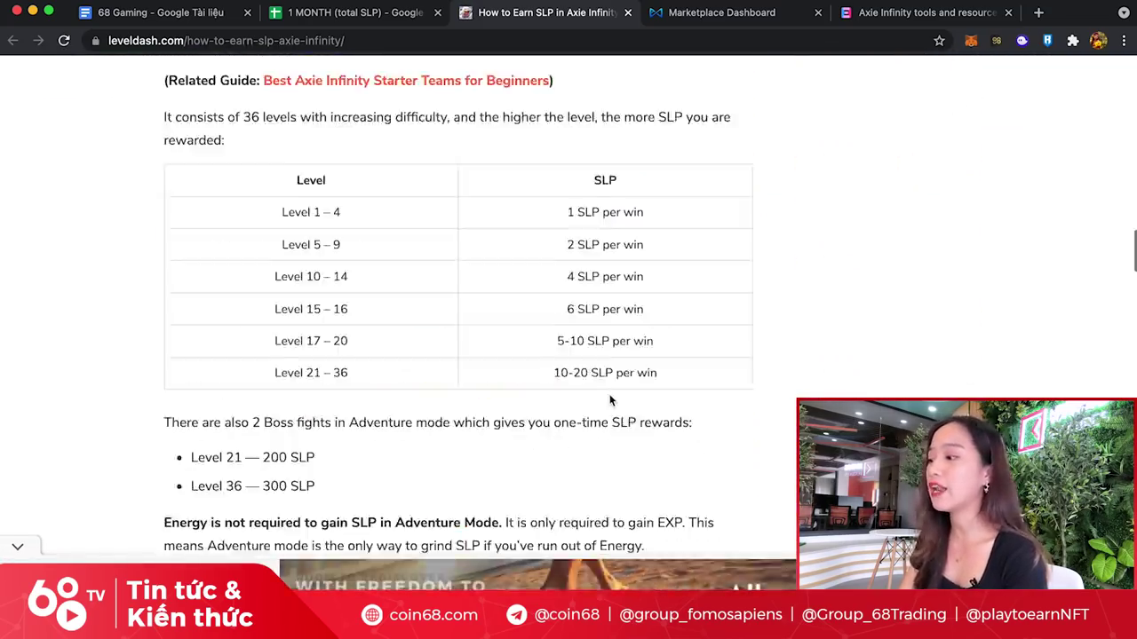
Step: Return to the 1 MONTH (total SLP) spreadsheet and examine the SLP-per-win image for levels 1 to 36
left_click(373, 13)
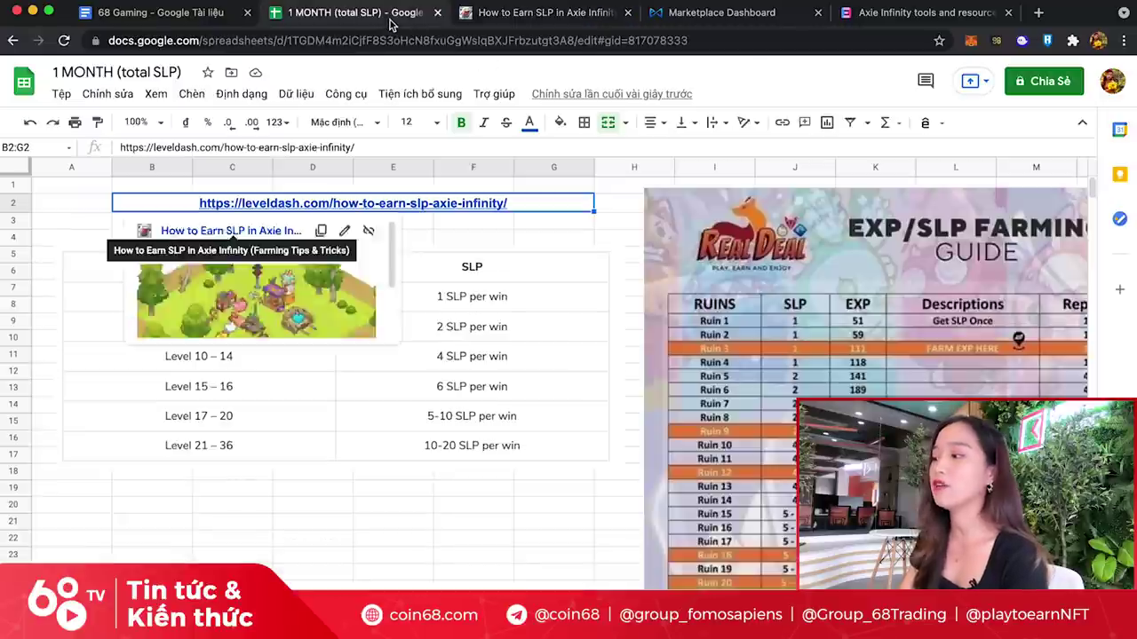
left_click(543, 508)
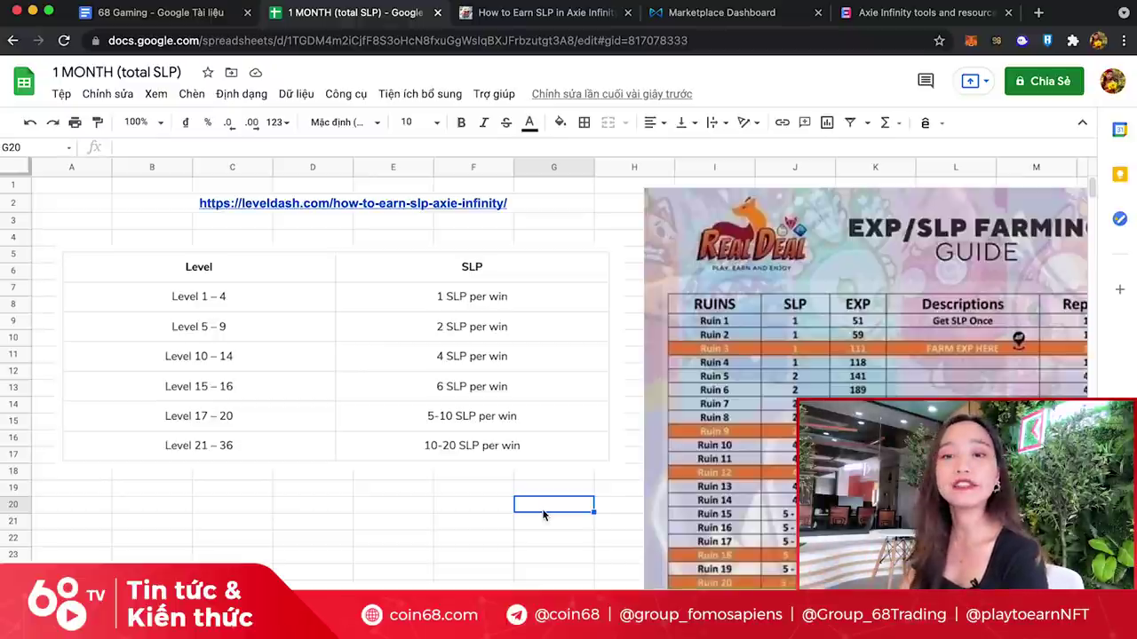
left_click(264, 274)
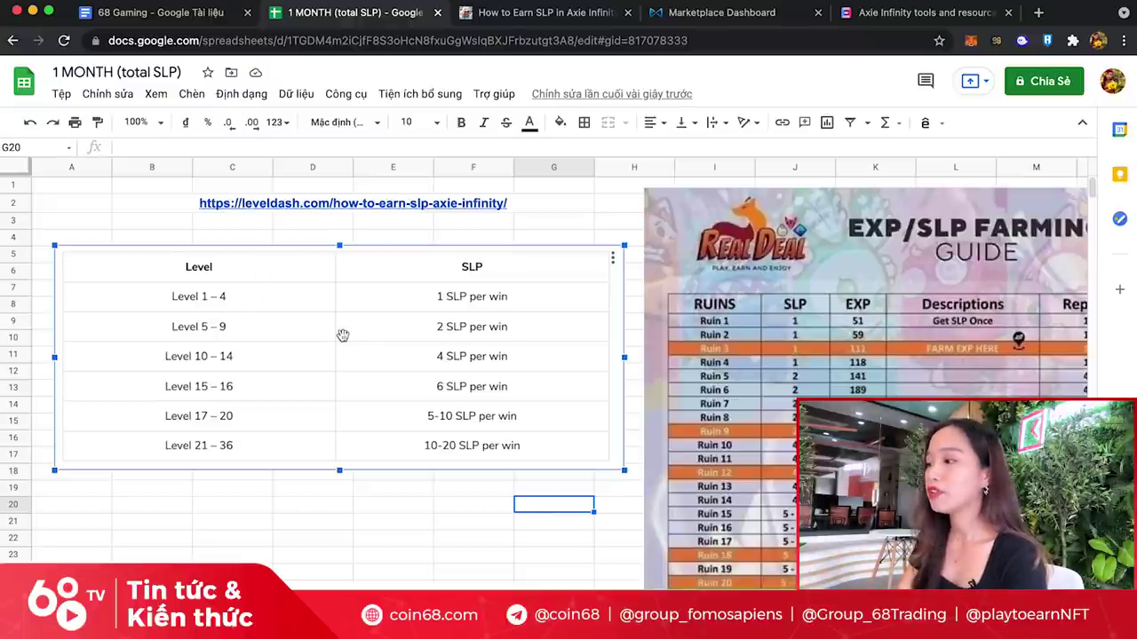
left_click(392, 542)
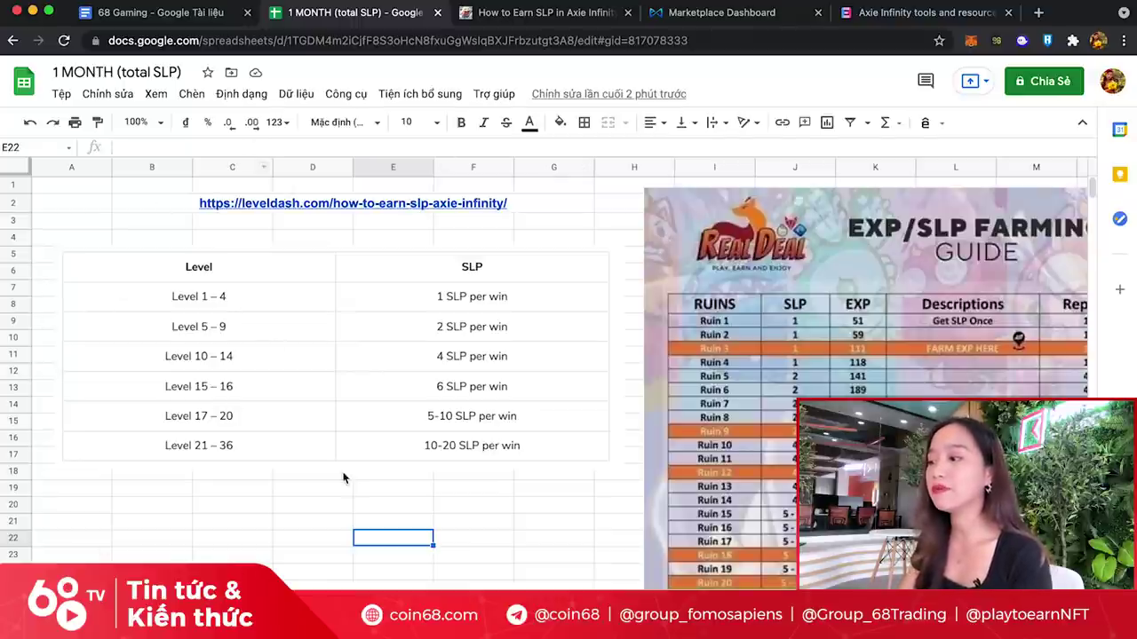
Step: Switch to the Axie Infinity game, browse the adventure map back to the first ruins, and return to the spreadsheet
scroll(553, 436, "right", 5)
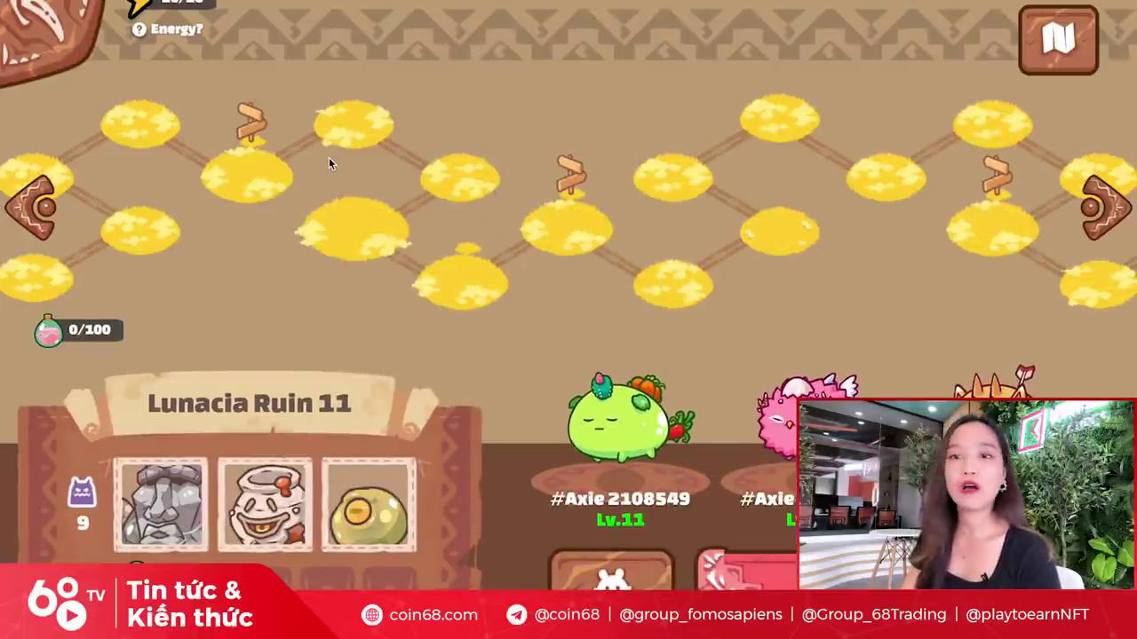
left_click(40, 208)
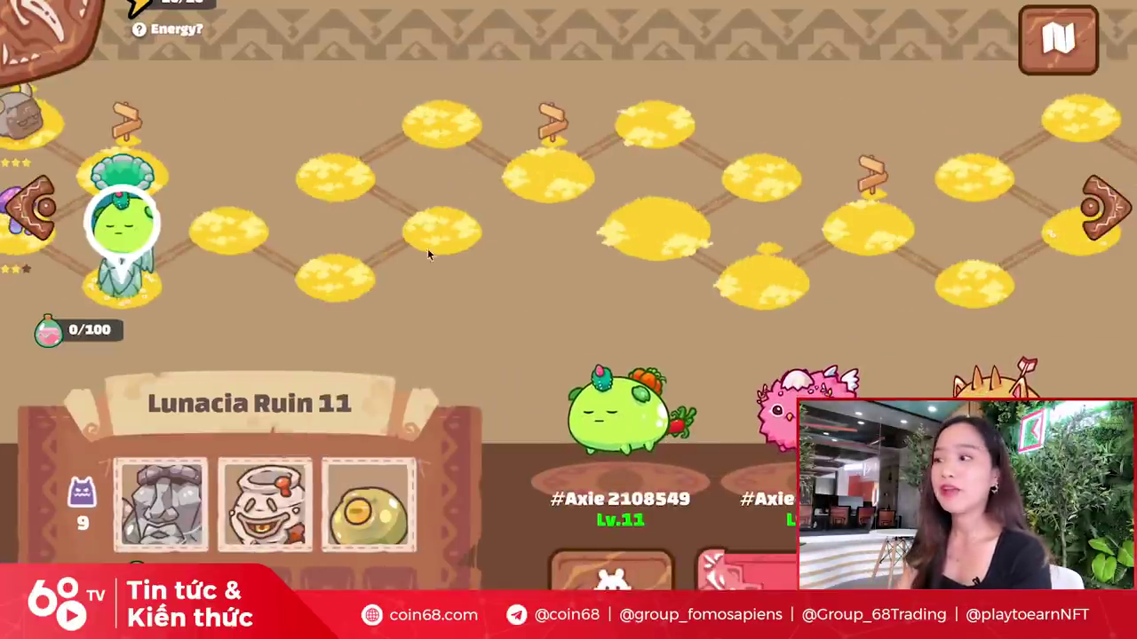
left_click(46, 217)
left_click(40, 213)
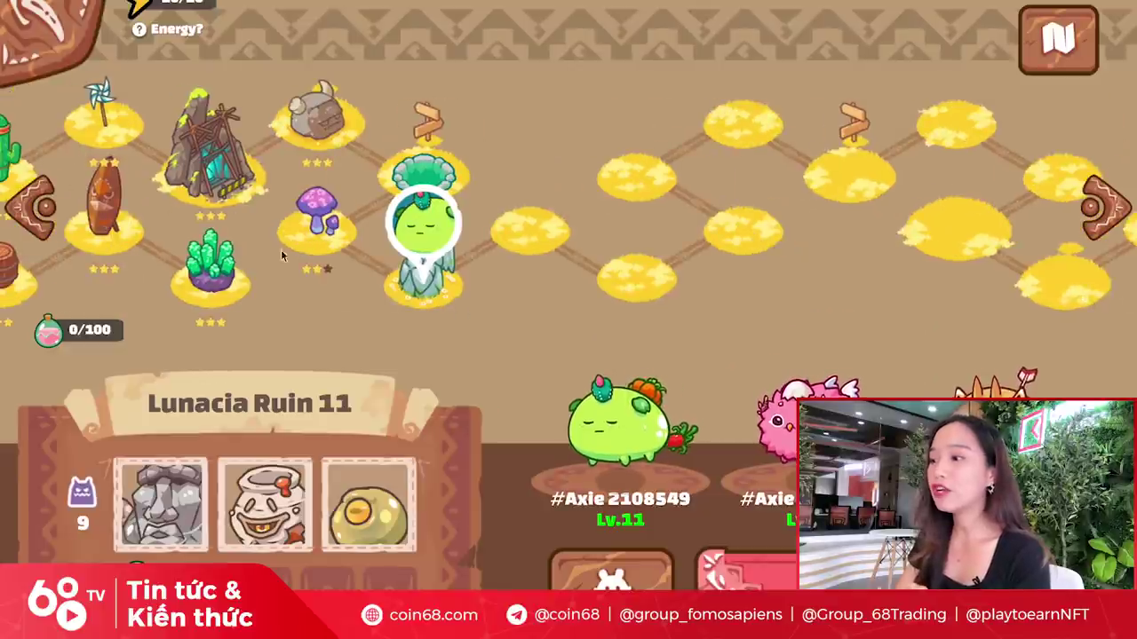
left_click(40, 213)
key("ctrl+Left")
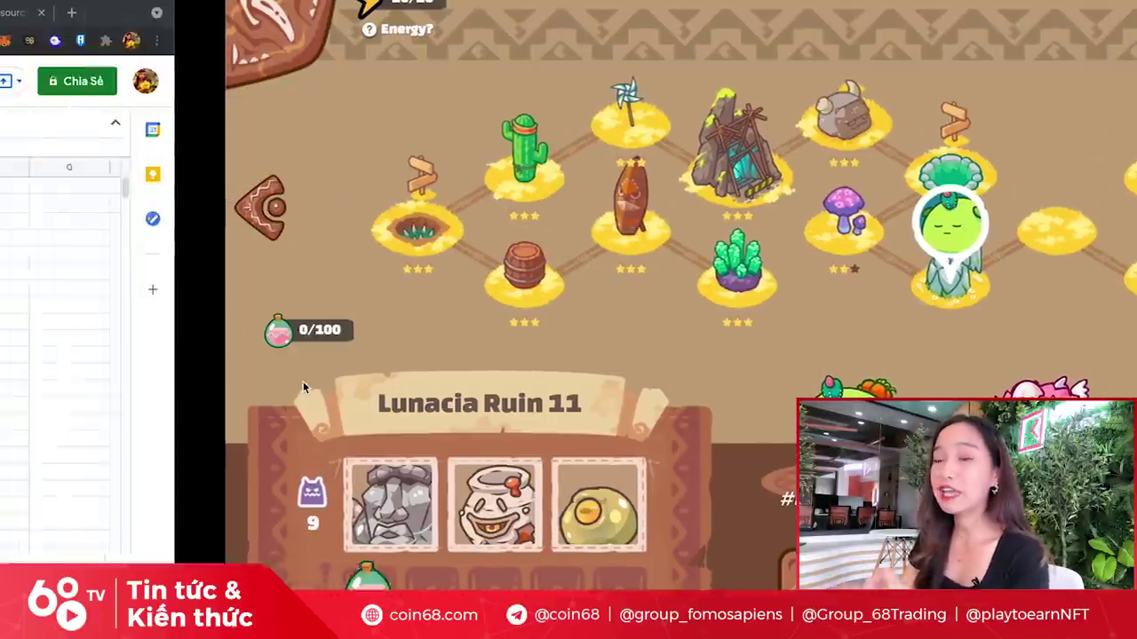
Step: Examine the EXP/SLP Farming Guide image in the spreadsheet, comparing SLP, EXP and repeat values across the ruins
scroll(487, 410, "right", 2)
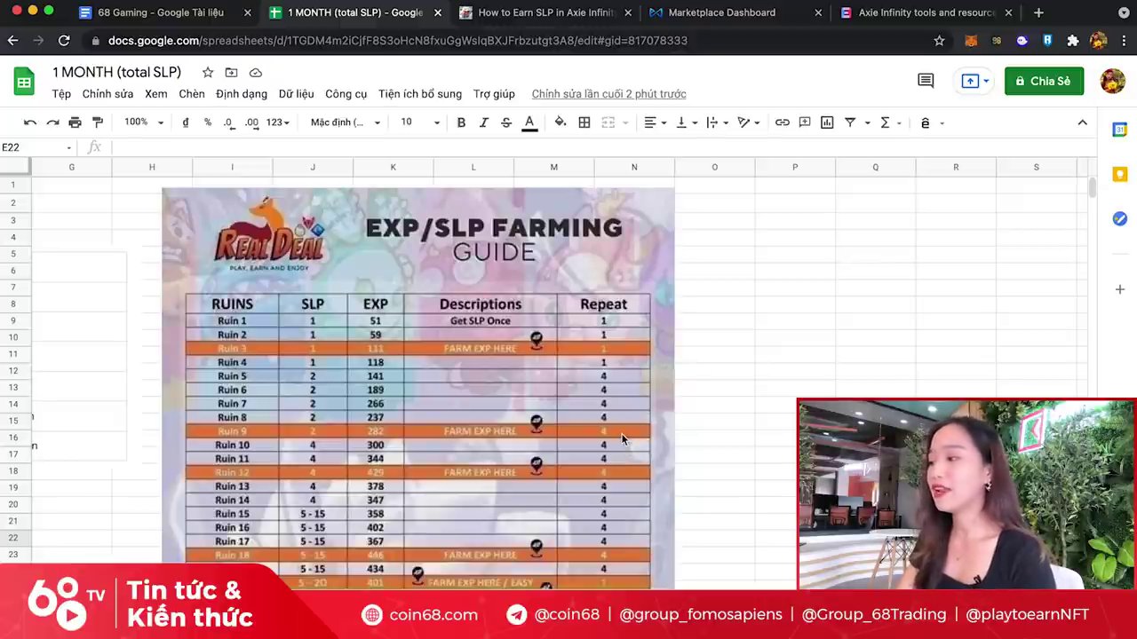
scroll(627, 459, "down", 2)
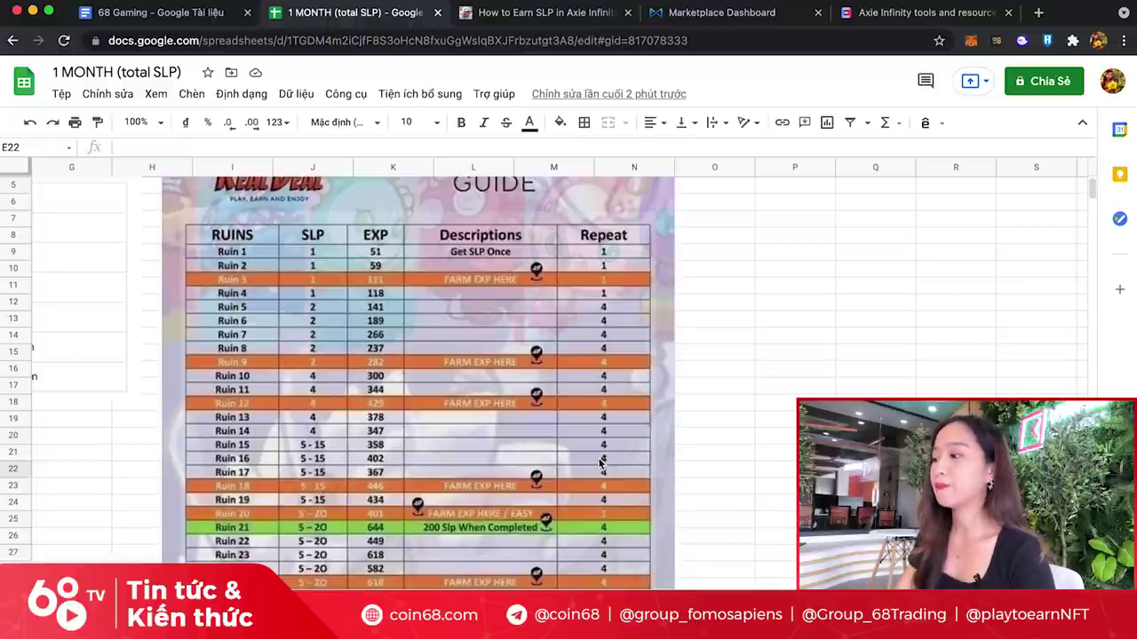
scroll(531, 377, "down", 3)
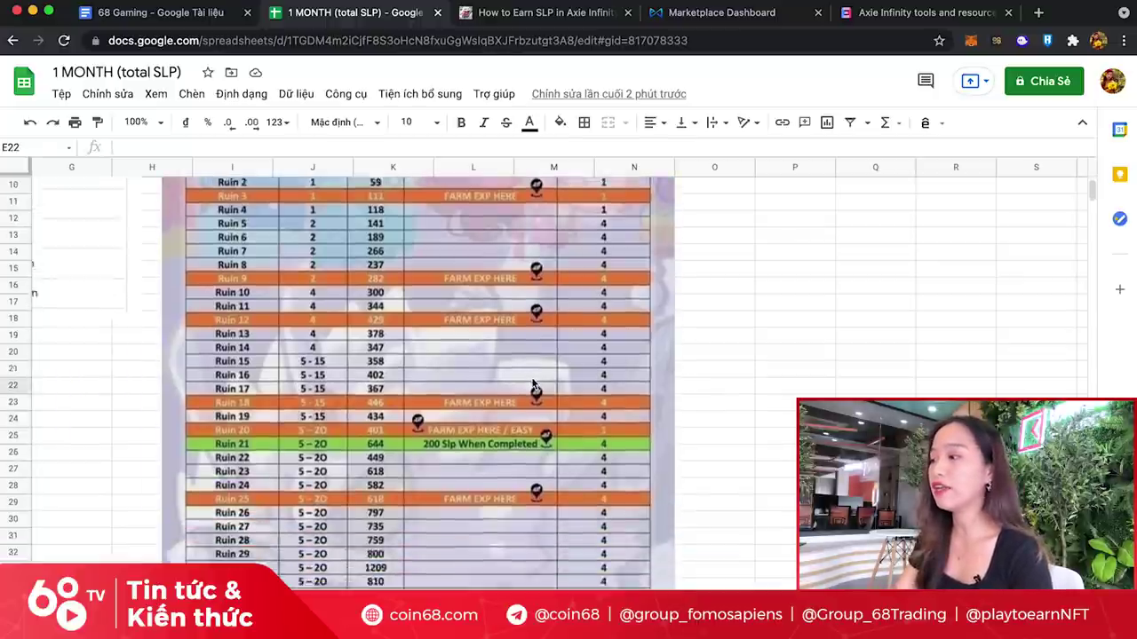
scroll(531, 376, "down", 3)
scroll(568, 344, "up", 5)
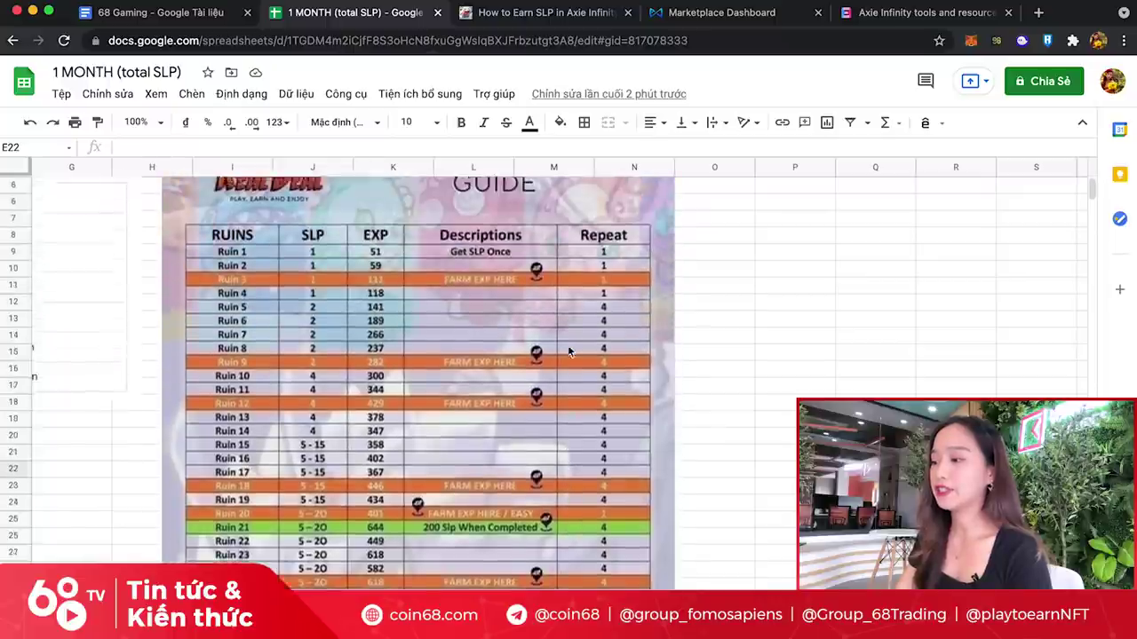
scroll(569, 352, "up", 2)
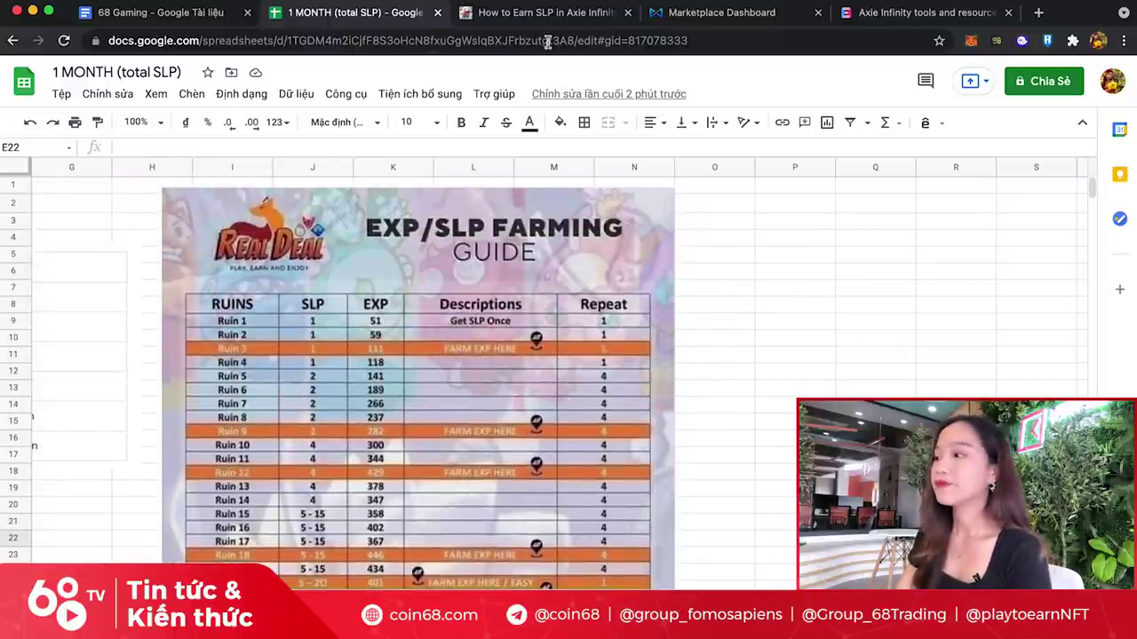
Step: Switch to the Axie Infinity marketplace, look over its dashboard, and browse the Axies listed for sale from the lowest price
left_click(734, 20)
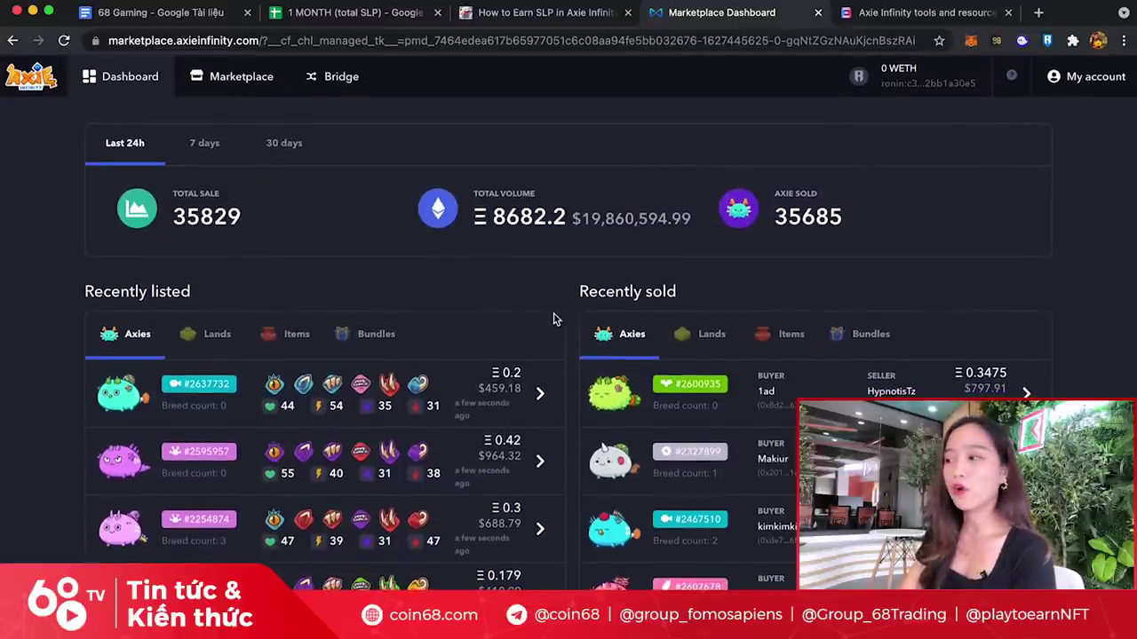
scroll(414, 287, "down", 10)
scroll(431, 222, "up", 10)
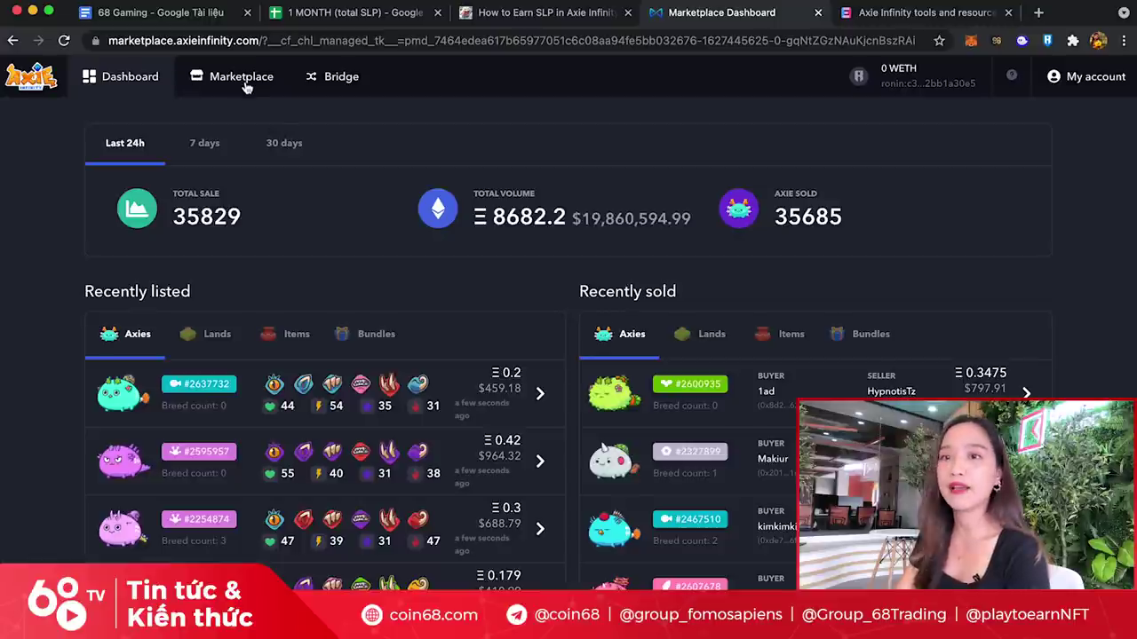
left_click(242, 79)
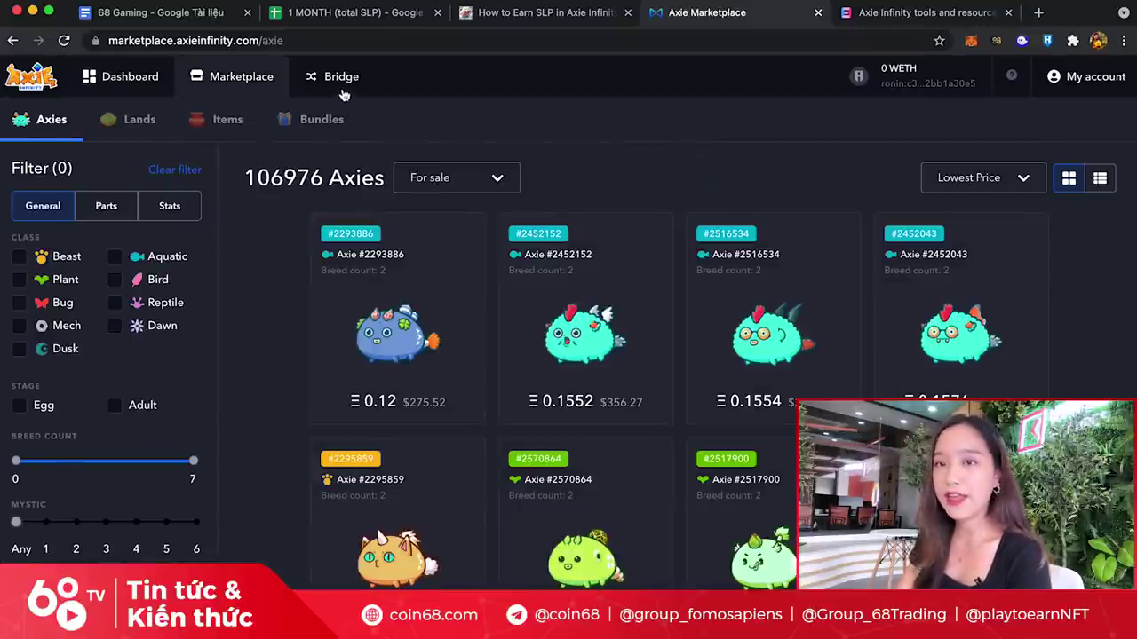
scroll(316, 404, "down", 3)
scroll(330, 332, "down", 4)
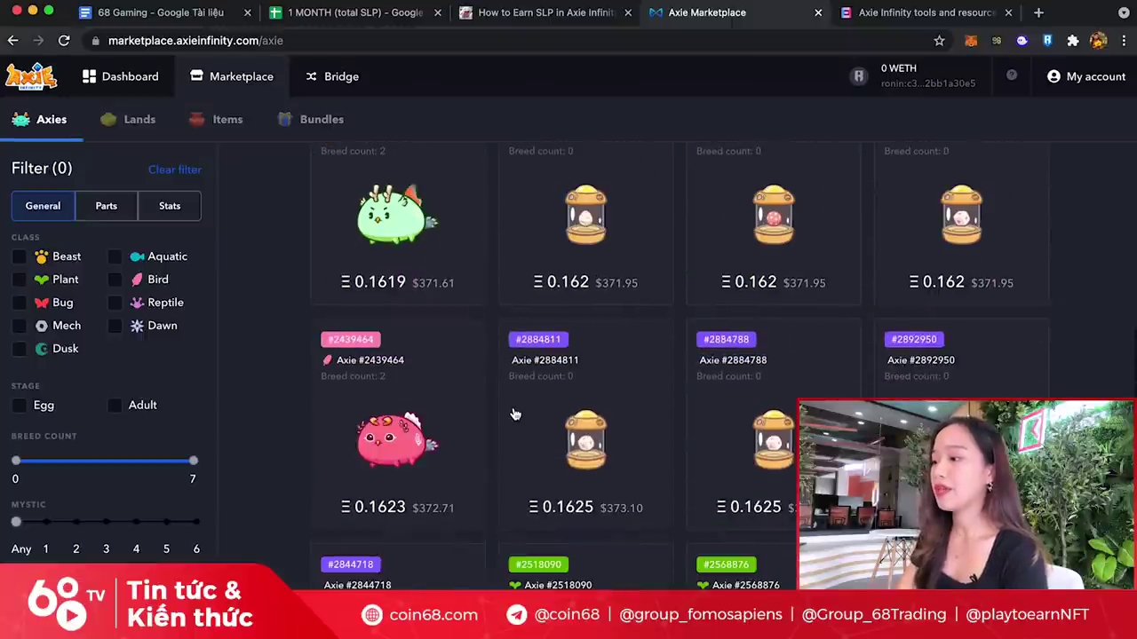
scroll(515, 413, "up", 7)
Step: Open the first listed Axie, #2293886, and examine its body parts and ability cards
left_click(459, 395)
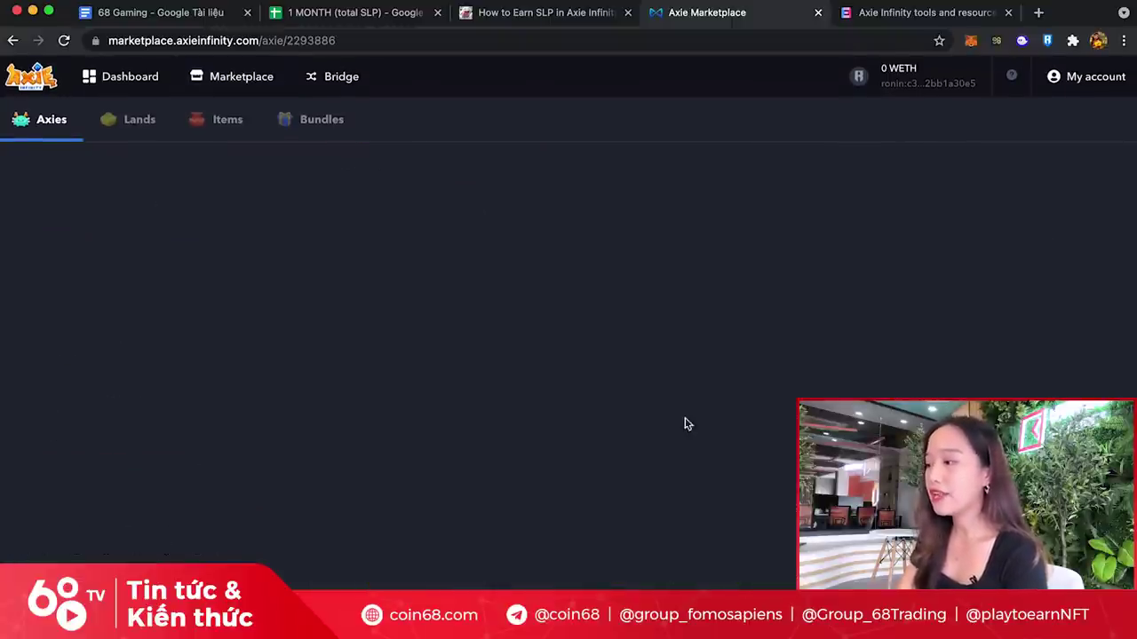
scroll(804, 368, "down", 3)
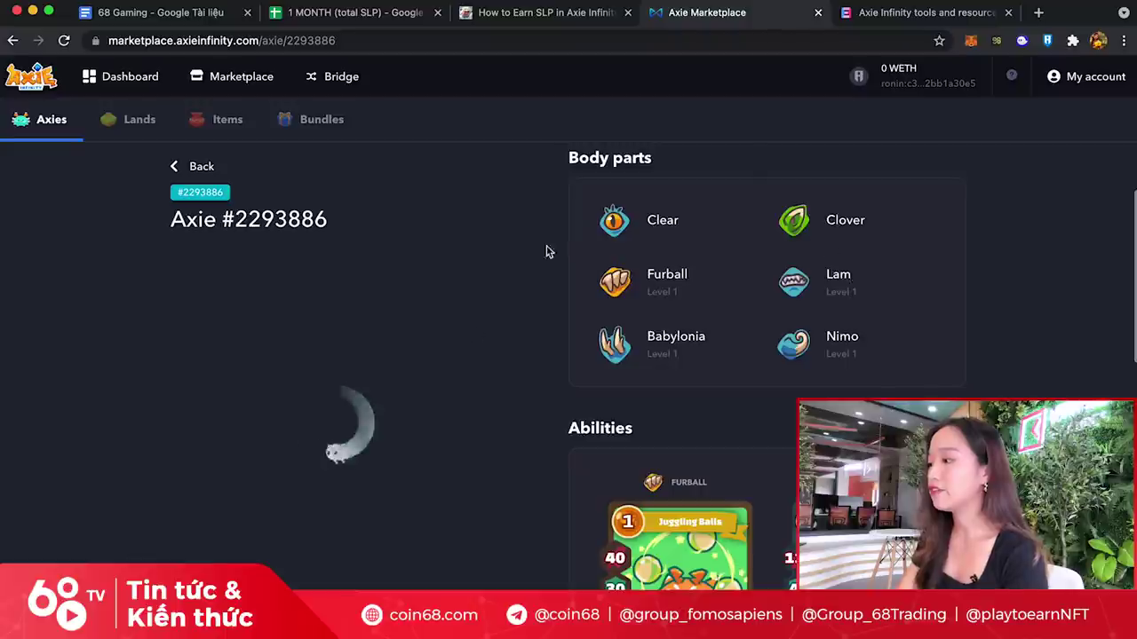
scroll(546, 249, "down", 1)
scroll(820, 328, "down", 2)
scroll(821, 329, "down", 6)
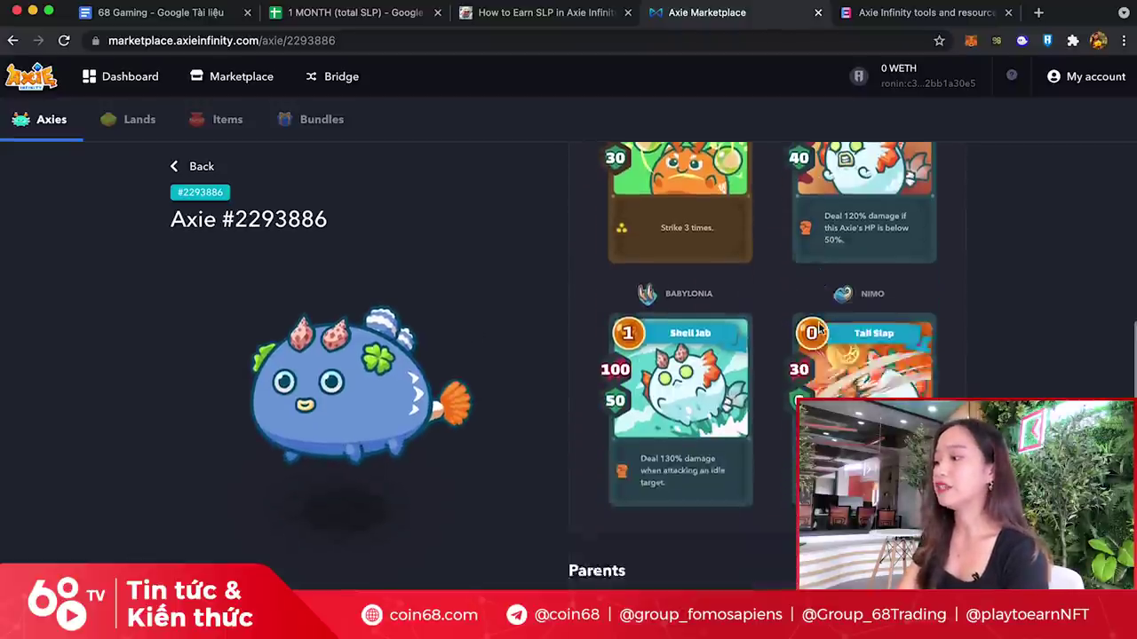